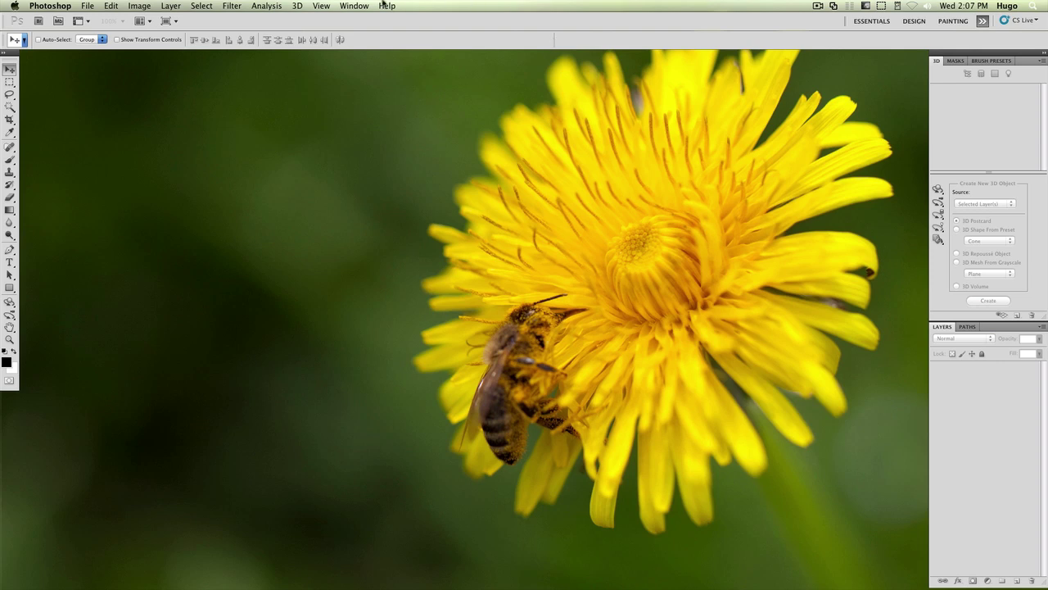
# Start a new document and reposition its settings dialog over the flower's center
pyautogui.click(50, 6)
pyautogui.moveTo(87, 7)
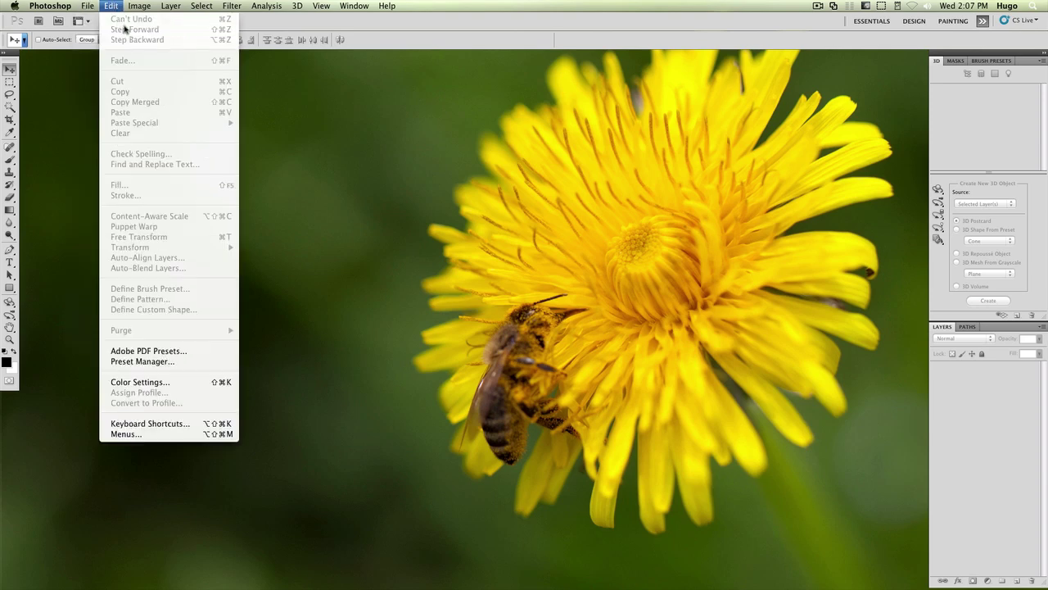
pyautogui.click(90, 7)
pyautogui.click(90, 6)
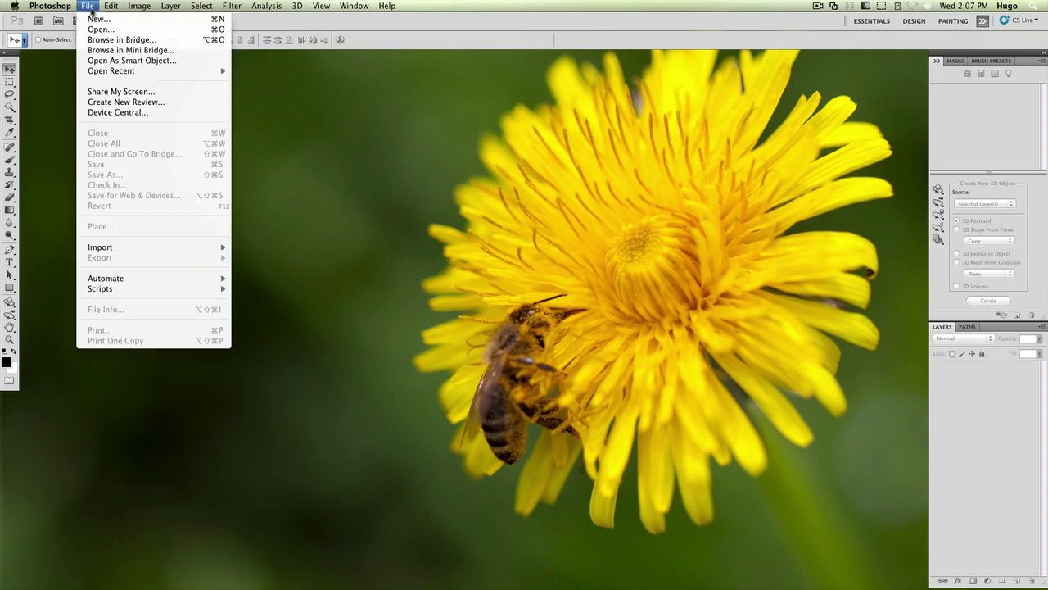
pyautogui.click(89, 7)
pyautogui.press('super+n')
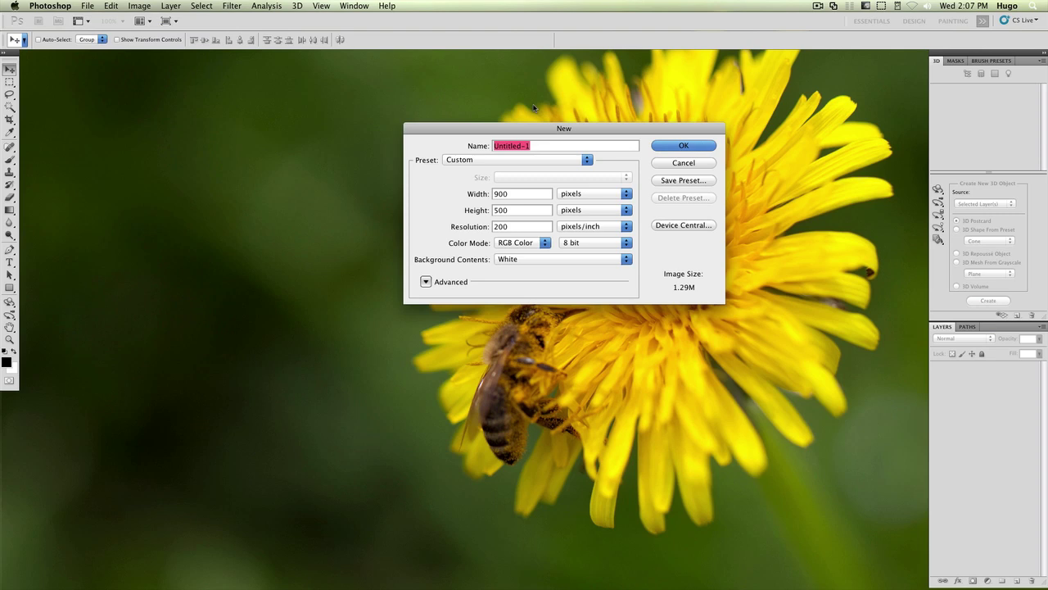
pyautogui.click(544, 193)
pyautogui.moveTo(596, 129); pyautogui.dragTo(641, 125)
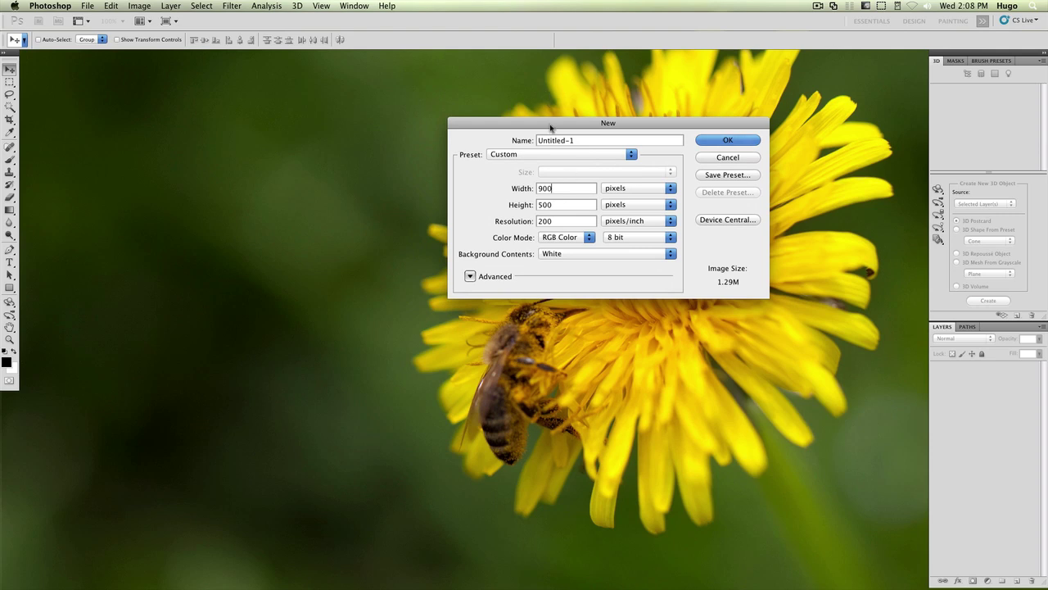
pyautogui.moveTo(551, 124); pyautogui.dragTo(598, 150)
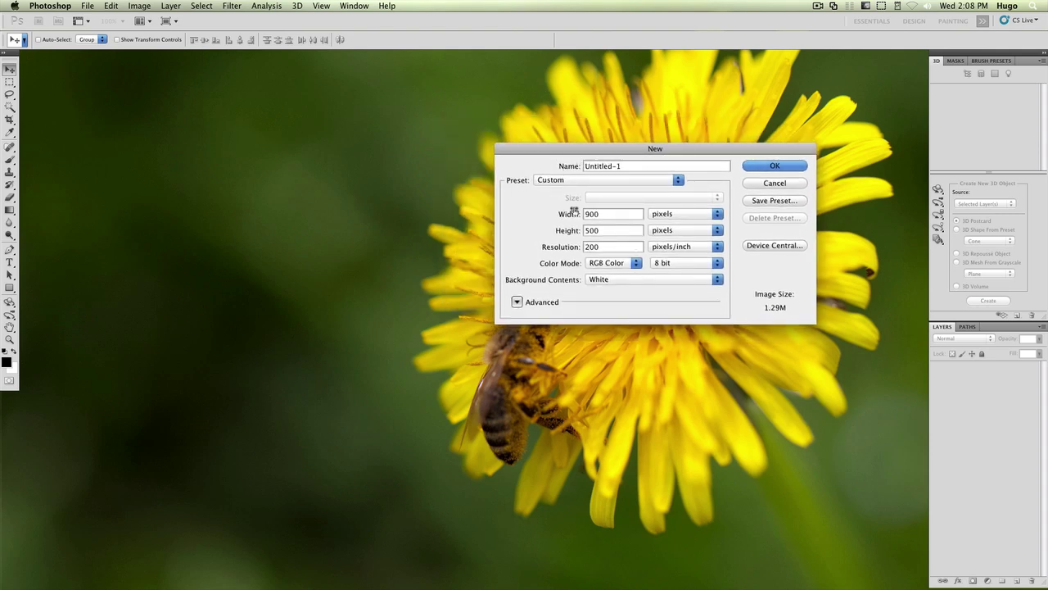
pyautogui.moveTo(588, 154); pyautogui.dragTo(586, 164)
# Create the document at 900 × 500 pixels and 200 pixels/inch, in RGB Color with a white background
pyautogui.doubleClick(610, 223)
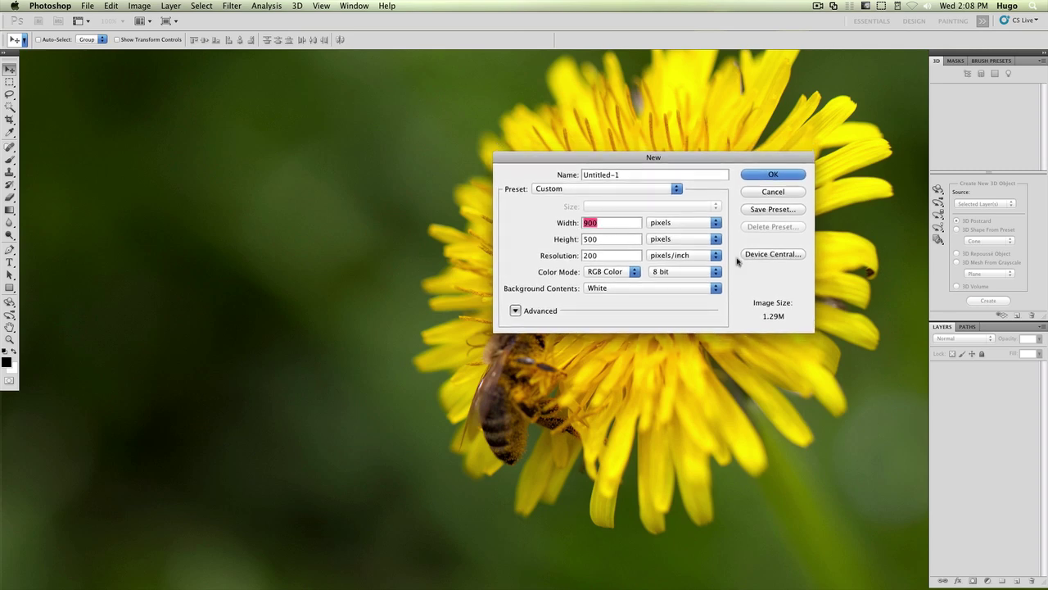
pyautogui.click(612, 238)
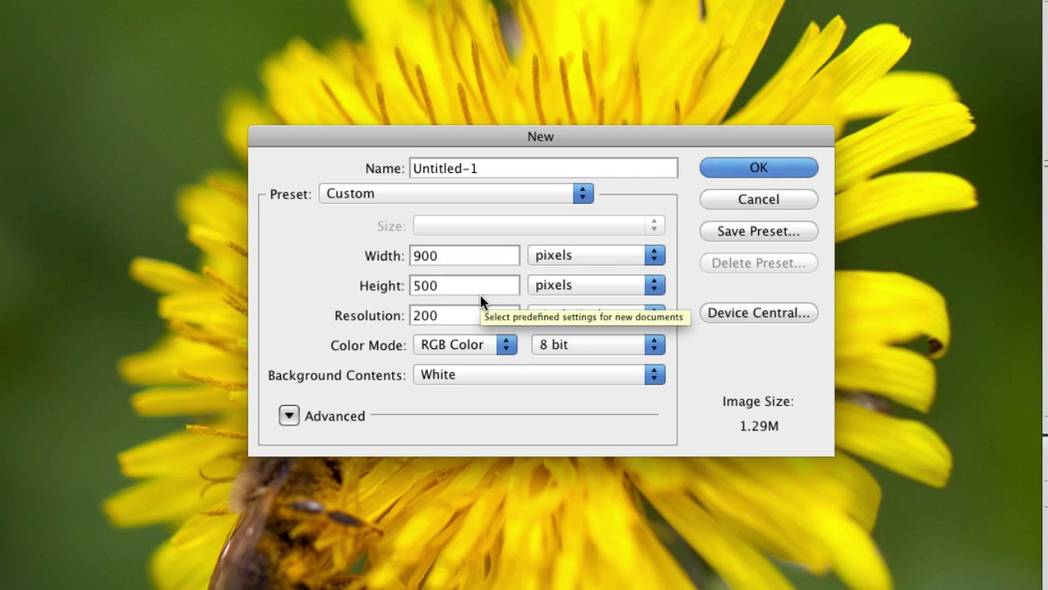
pyautogui.press('Tab')
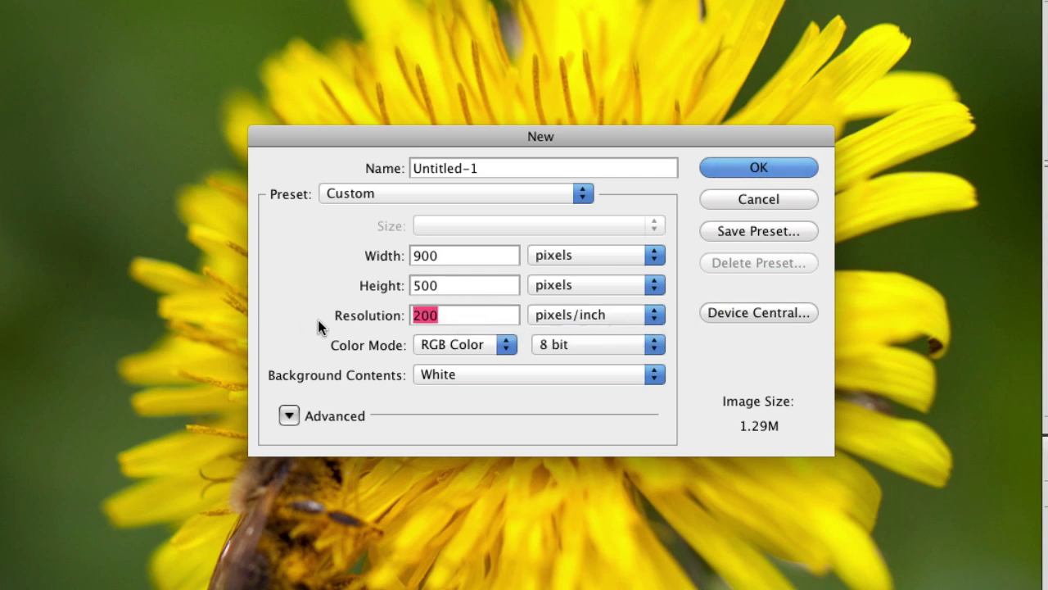
pyautogui.click(456, 316)
pyautogui.moveTo(480, 314); pyautogui.dragTo(312, 328)
pyautogui.click(466, 316)
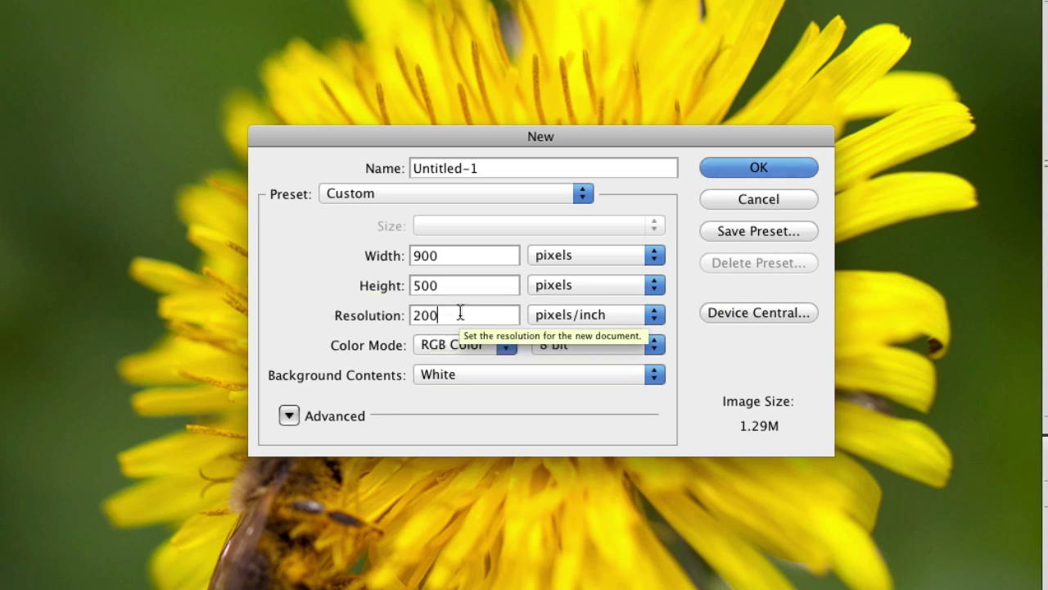
pyautogui.moveTo(489, 319); pyautogui.dragTo(347, 325)
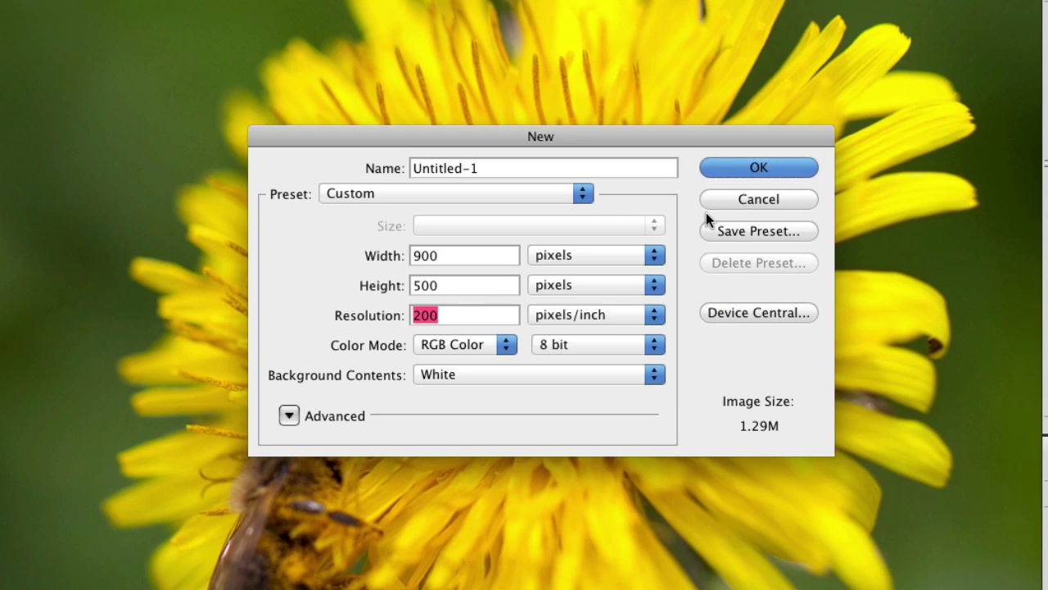
pyautogui.click(778, 168)
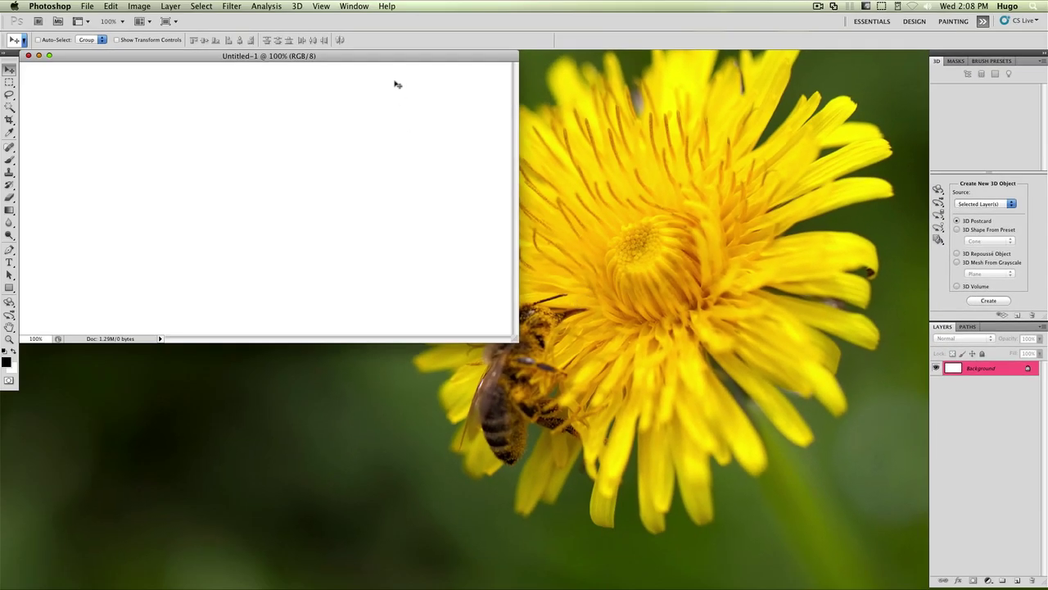
# Reposition the document window and enlarge it to leave a grey margin around the canvas
pyautogui.moveTo(409, 57); pyautogui.dragTo(505, 91)
pyautogui.moveTo(611, 373); pyautogui.dragTo(667, 406)
pyautogui.moveTo(491, 90); pyautogui.dragTo(417, 65)
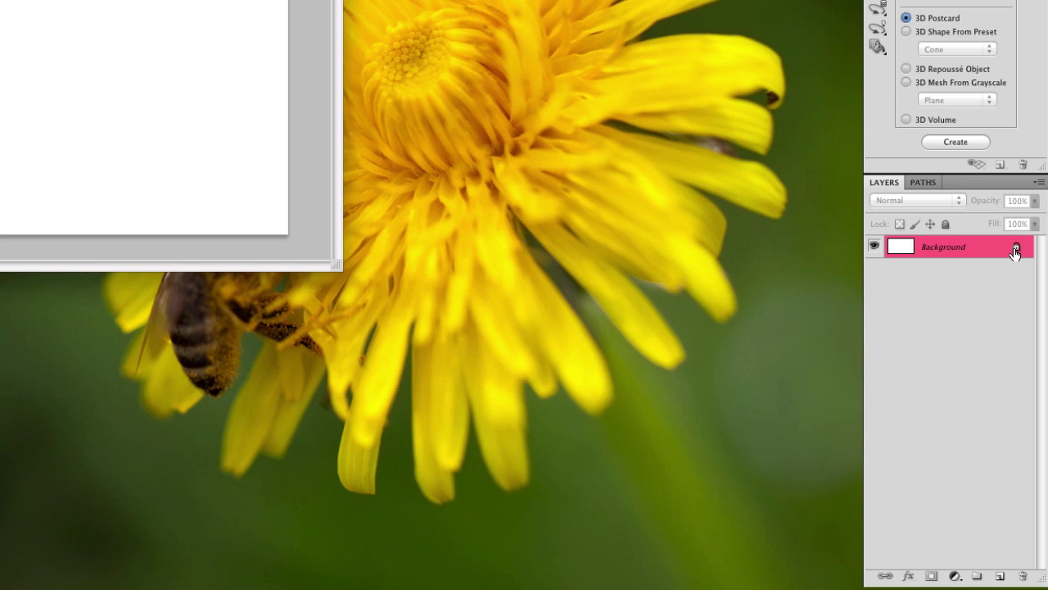
# Convert the locked Background into a regular layer and add a new empty layer above it
pyautogui.doubleClick(1013, 250)
pyautogui.click(389, 86)
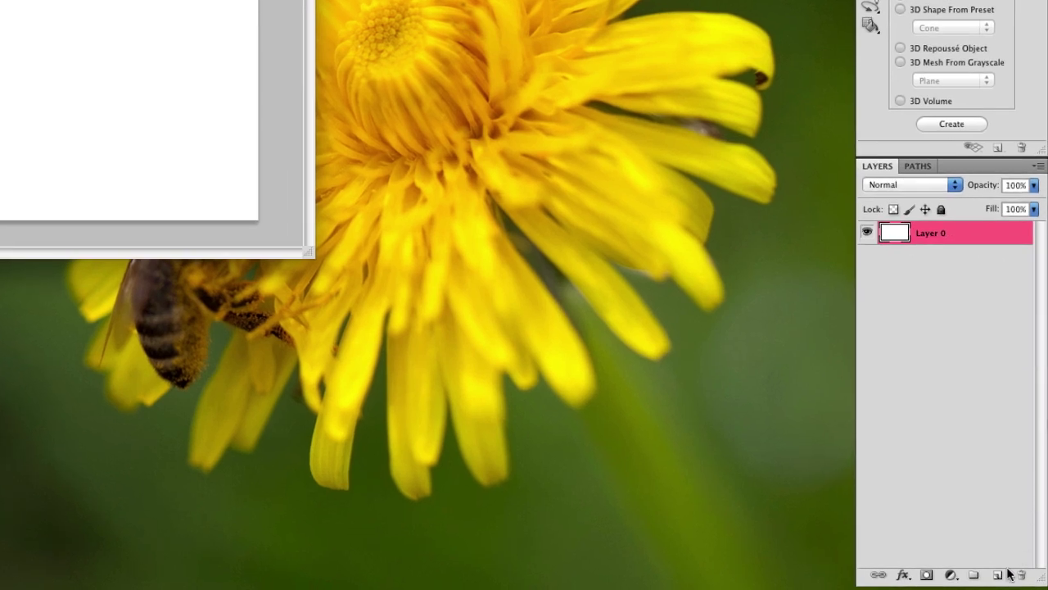
pyautogui.click(1000, 576)
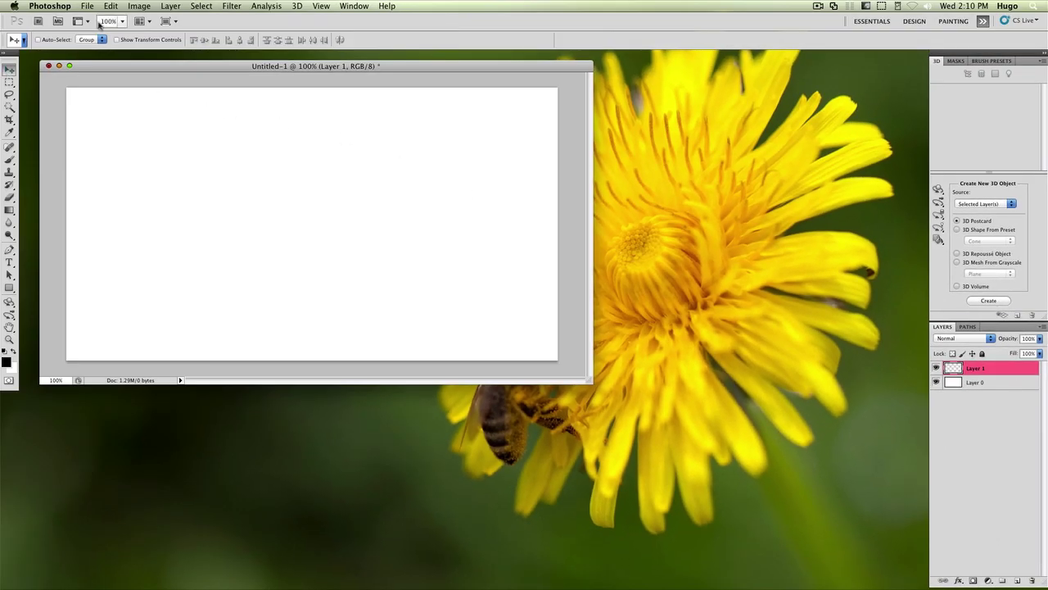
# Add the text "m4cbook" on the canvas in black Abode at 50.55 pt
pyautogui.click(10, 262)
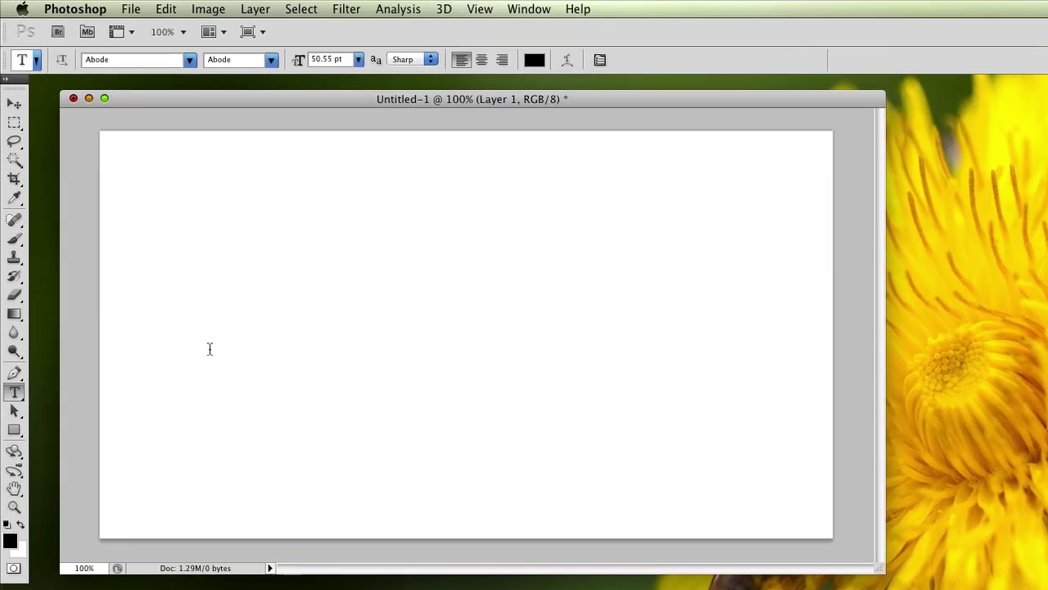
pyautogui.click(140, 232)
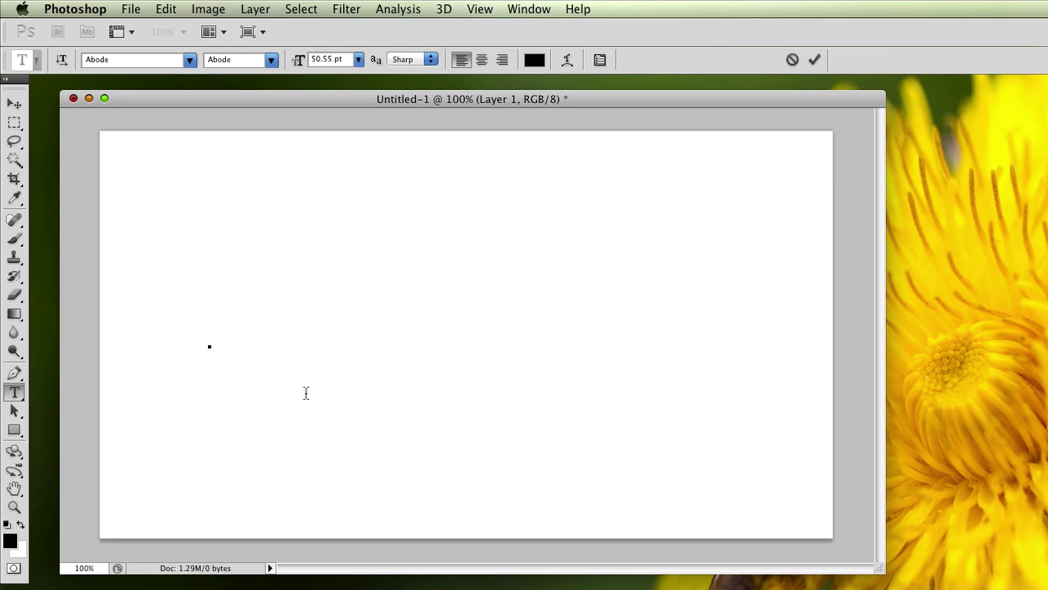
pyautogui.write('m4cbook')
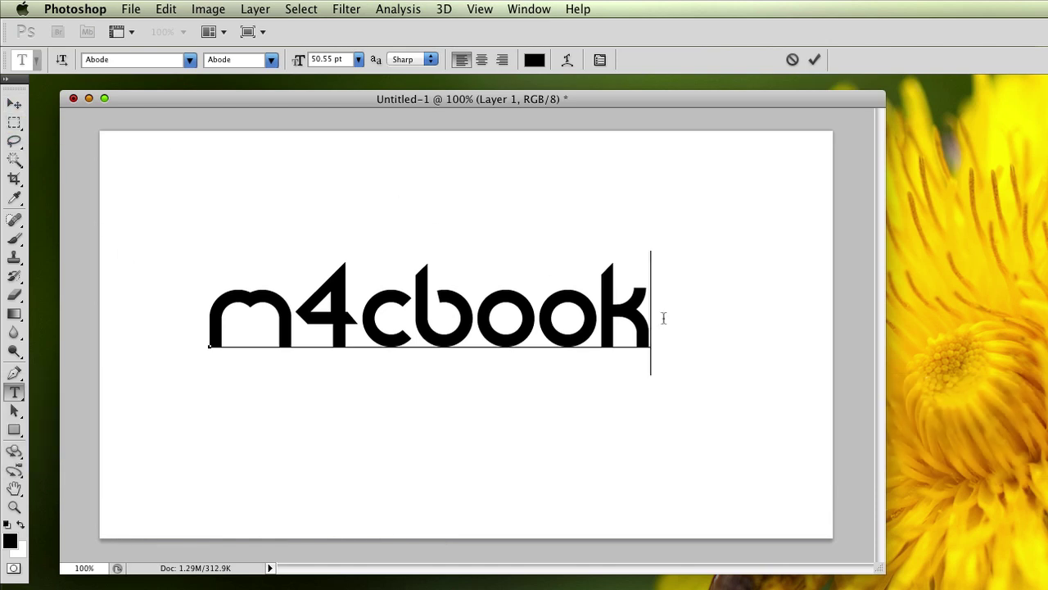
# Try the Bebas font and Abode's Light style on the m4cbook text, and restore the Abode font and style
pyautogui.moveTo(661, 317); pyautogui.dragTo(65, 301)
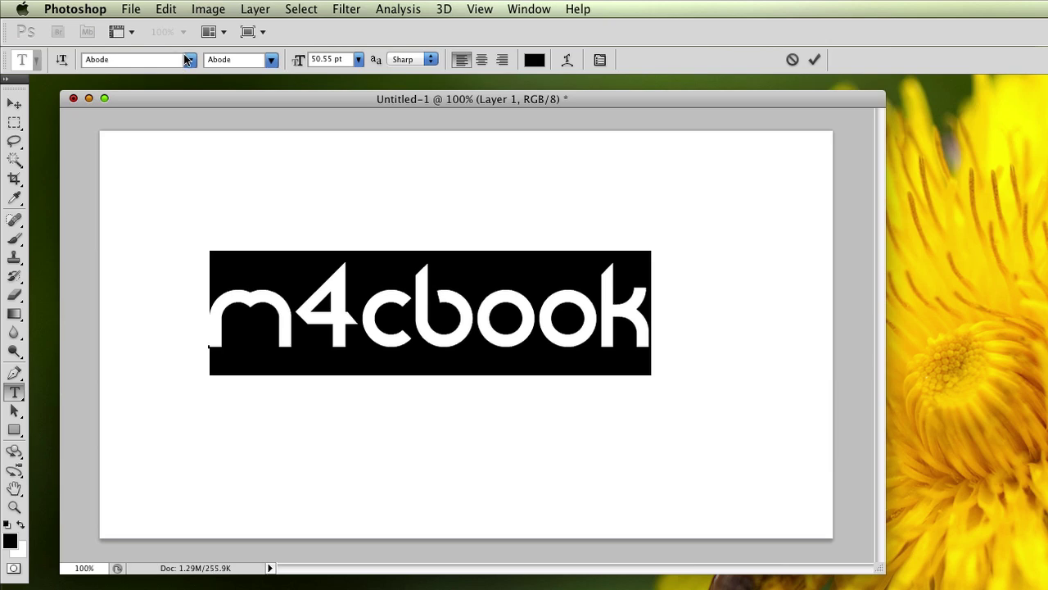
pyautogui.click(188, 59)
pyautogui.scroll(-3, 82, 362)
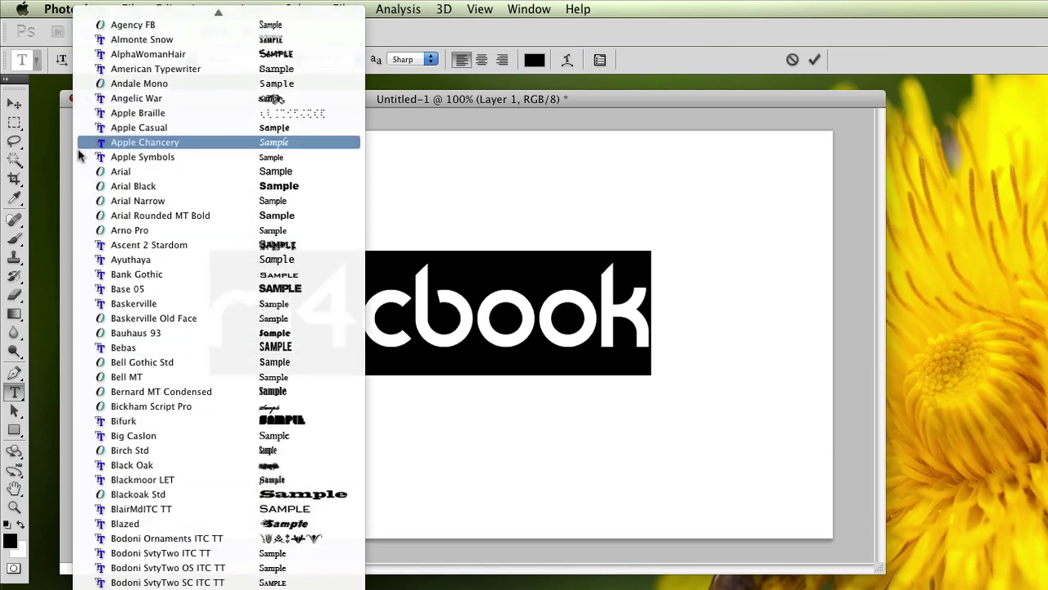
pyautogui.click(247, 344)
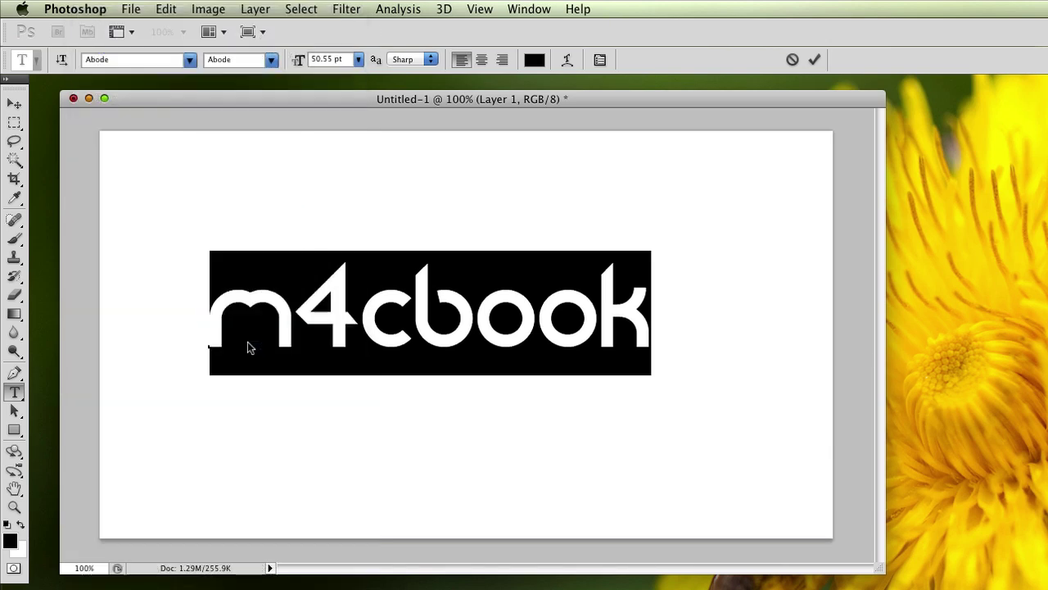
pyautogui.click(190, 61)
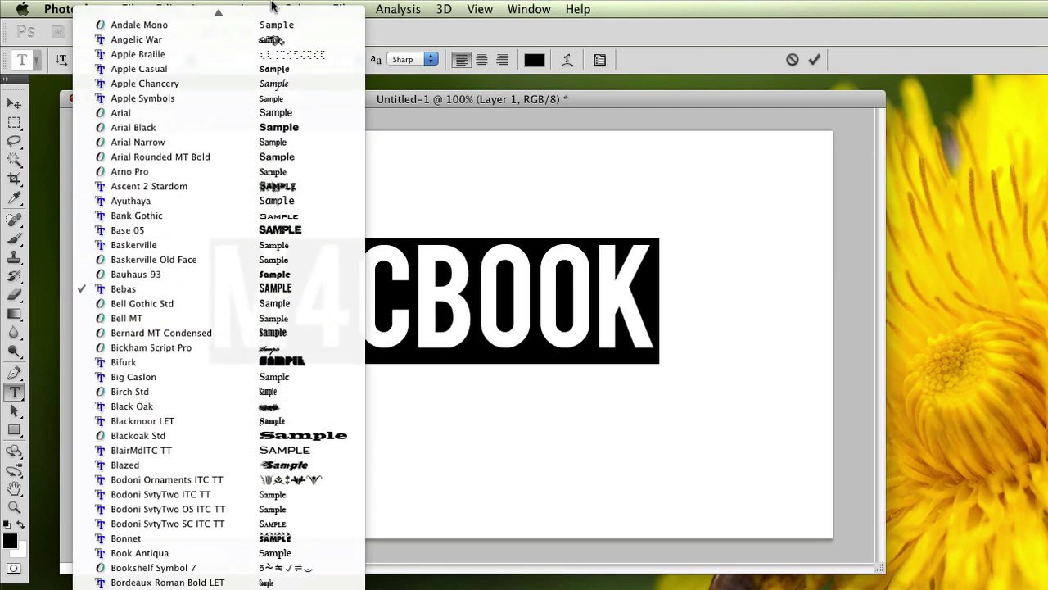
pyautogui.click(209, 59)
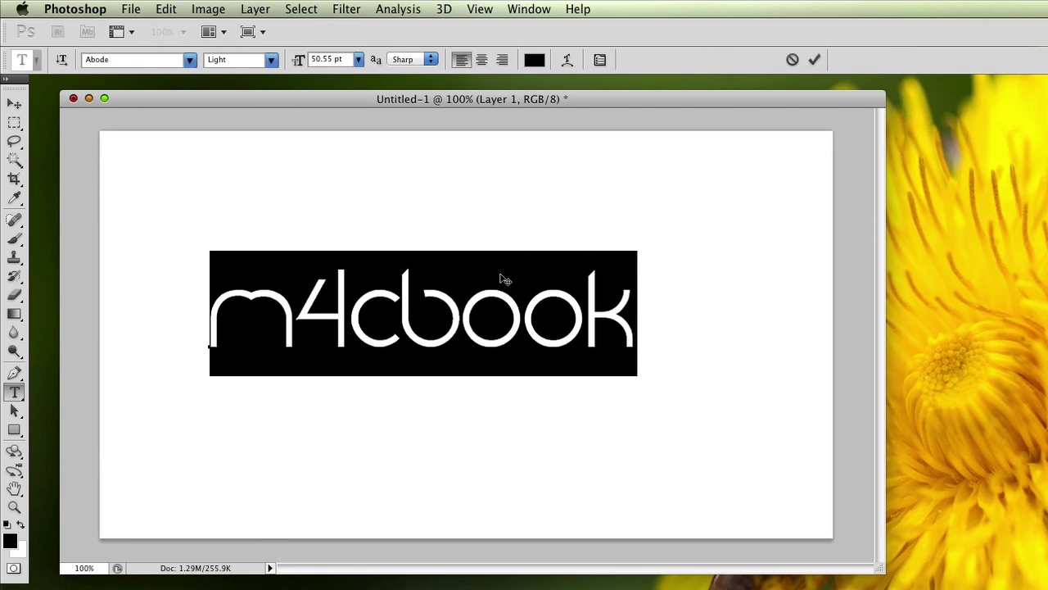
pyautogui.click(275, 62)
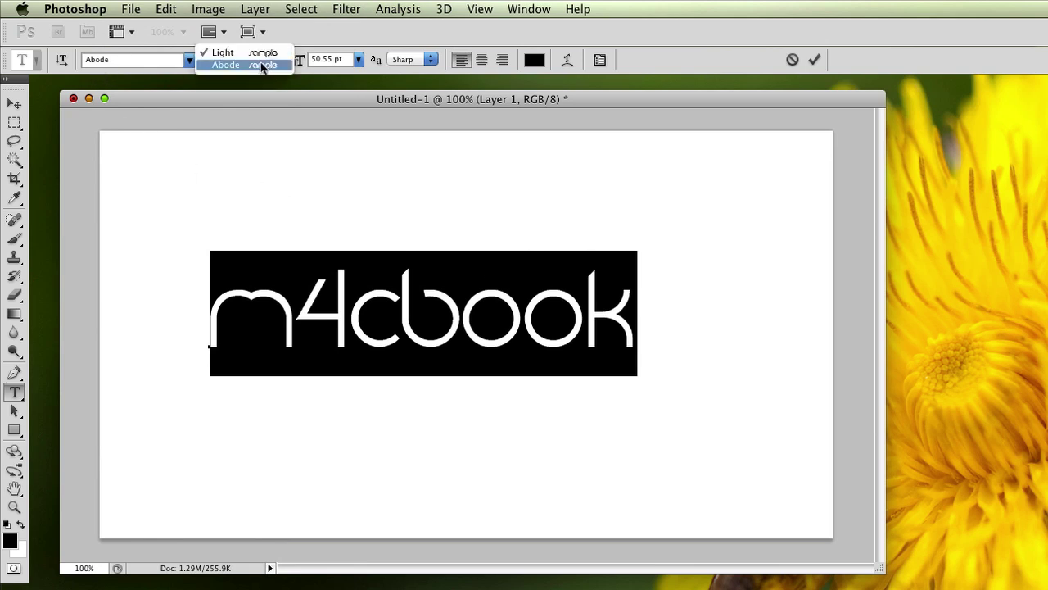
pyautogui.click(262, 65)
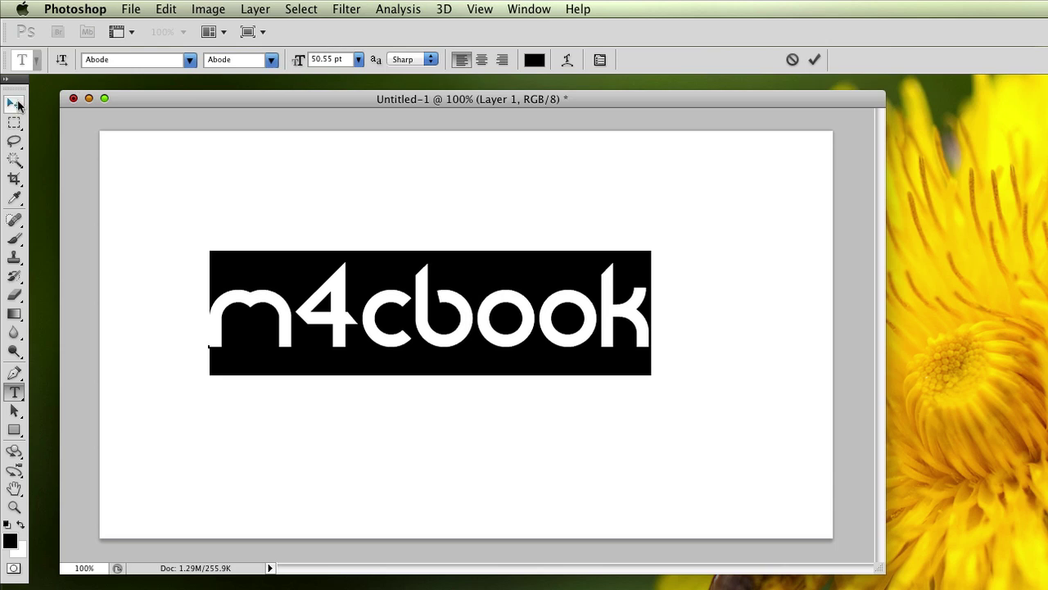
# Move the m4cbook text toward the center of the canvas and nudge it slightly down
pyautogui.click(15, 103)
pyautogui.moveTo(468, 332); pyautogui.dragTo(495, 353)
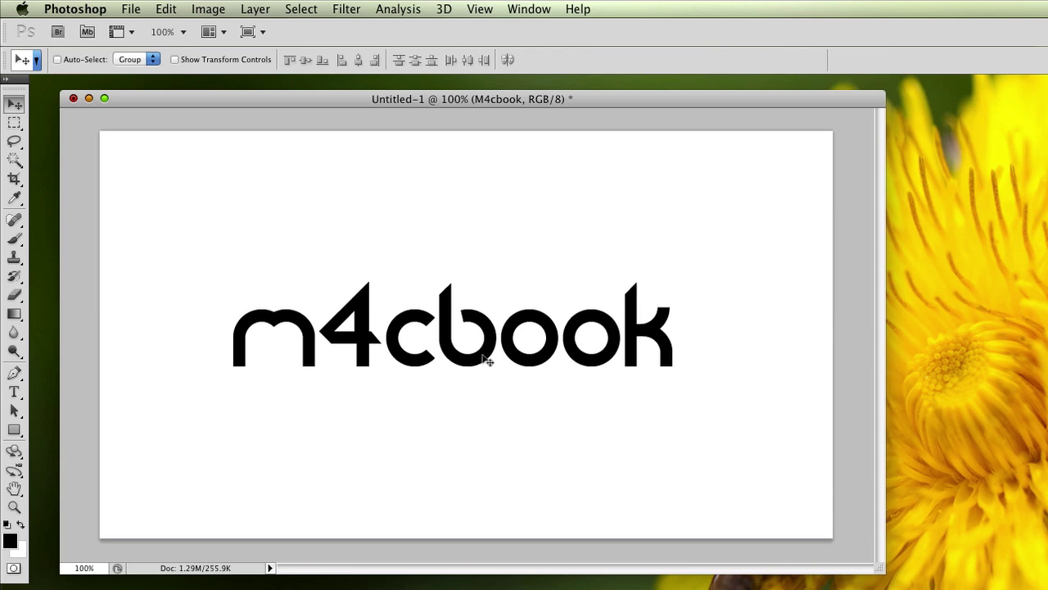
pyautogui.hotkey('shift', 'Up')
pyautogui.hotkey('shift', 'Down')
pyautogui.hotkey('shift', 'Down')
pyautogui.press('Down')
pyautogui.press('Down')
pyautogui.press('Down')
pyautogui.press('Down')
pyautogui.press('Down')
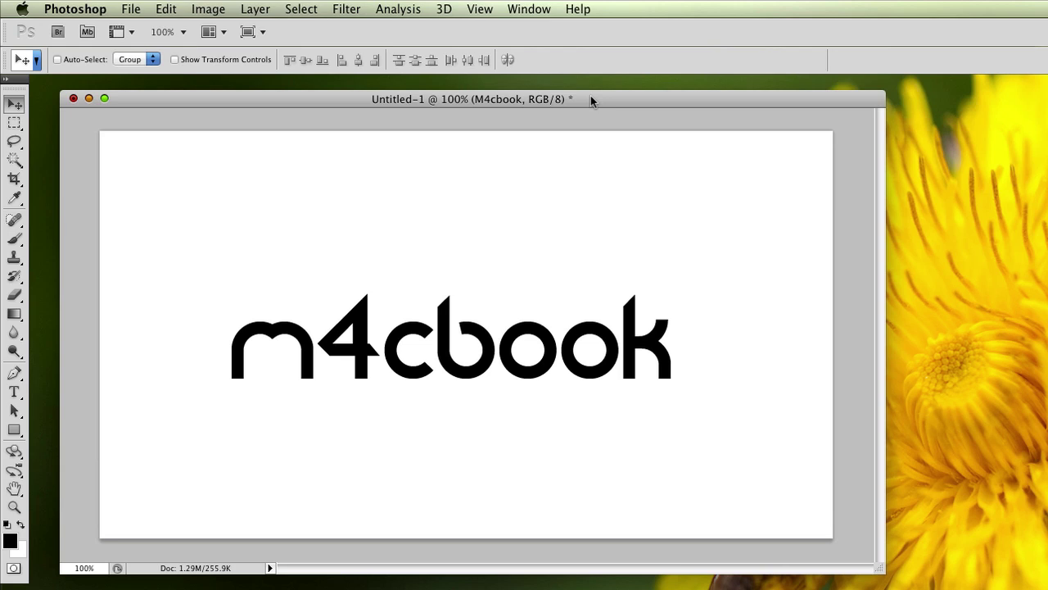
# Shift the document window slightly and enlarge it for more working space around the m4cbook text
pyautogui.moveTo(591, 96); pyautogui.dragTo(603, 96)
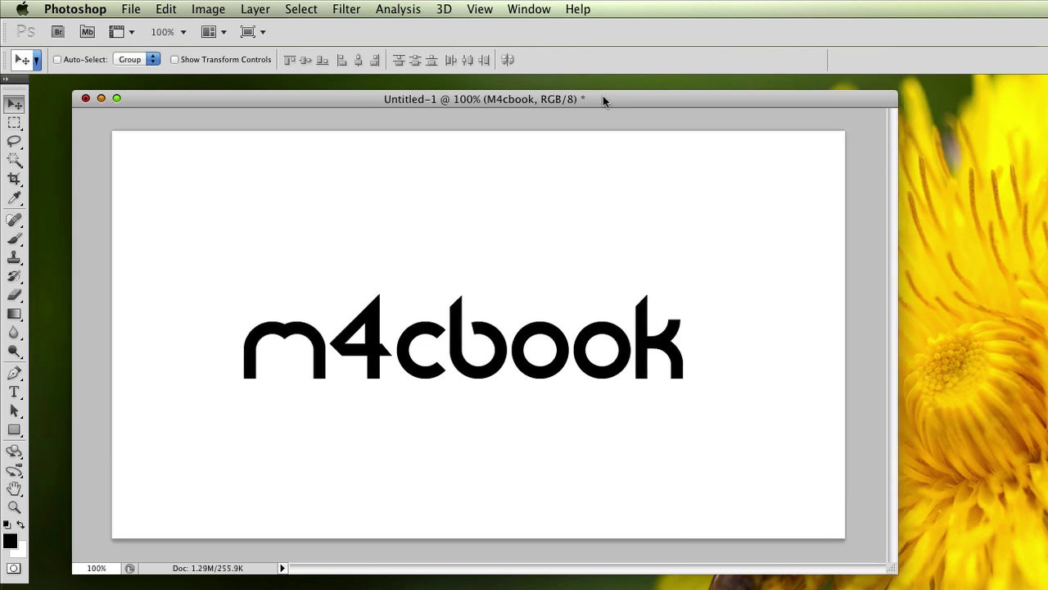
pyautogui.moveTo(896, 571); pyautogui.dragTo(1028, 588)
pyautogui.moveTo(740, 105); pyautogui.dragTo(746, 120)
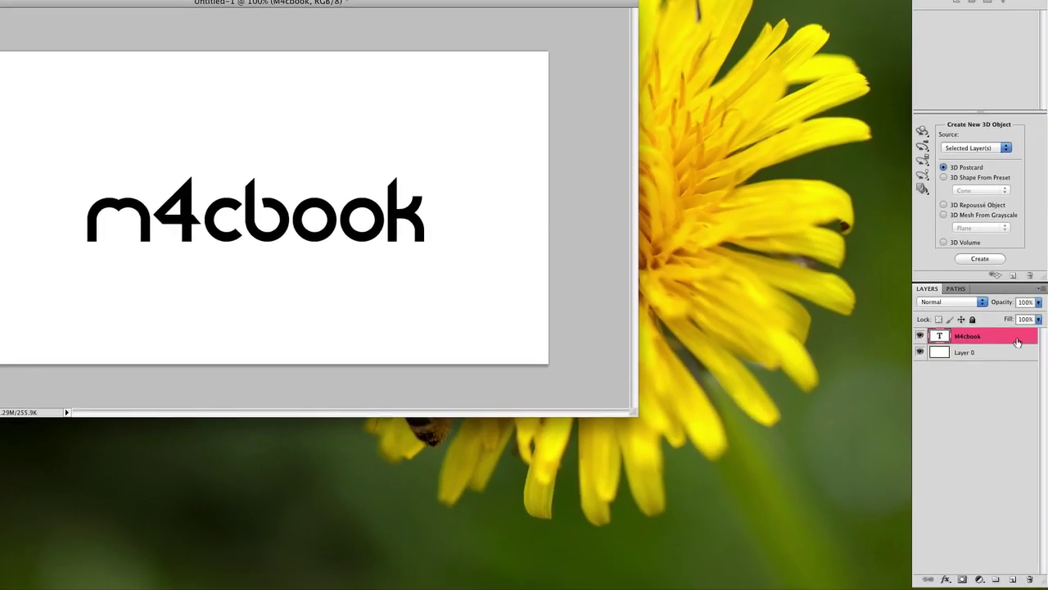
# Apply a linear gradient overlay from black to #9c9c9c to the M4cbook text layer and move the text slightly up
pyautogui.doubleClick(1007, 336)
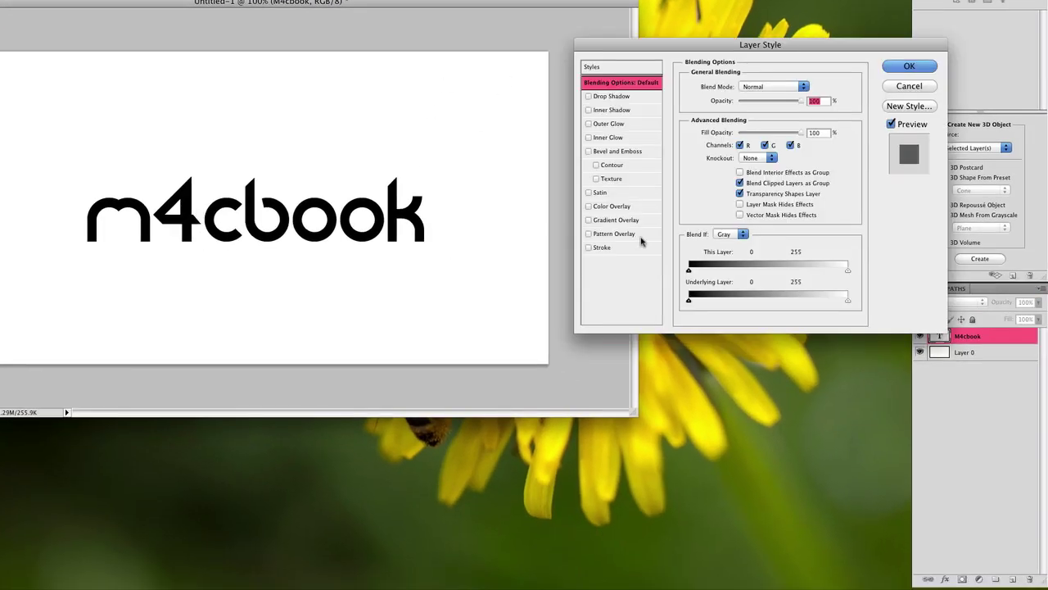
pyautogui.click(621, 222)
pyautogui.click(779, 117)
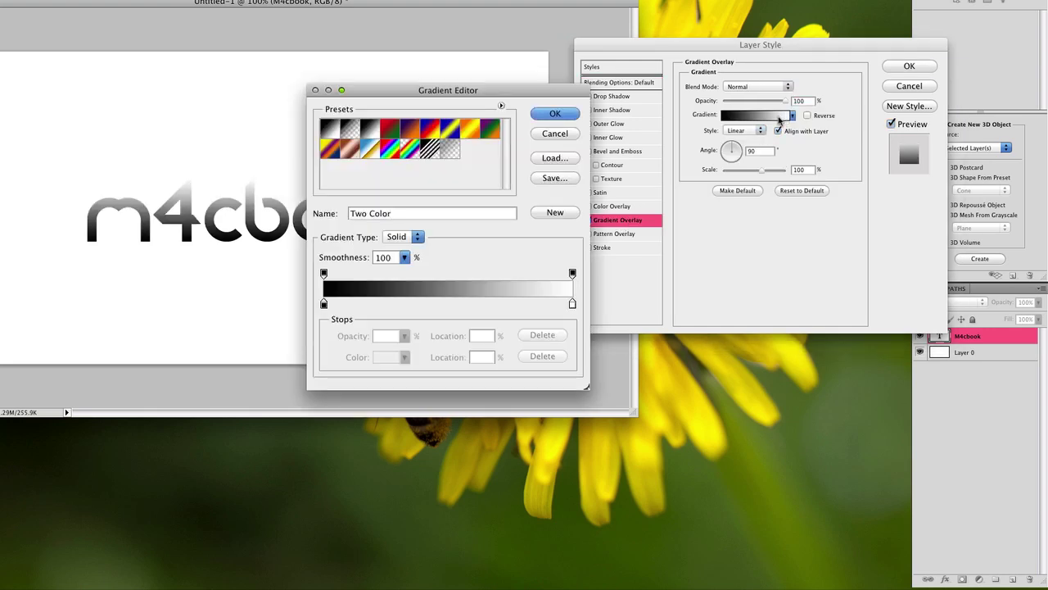
pyautogui.doubleClick(573, 305)
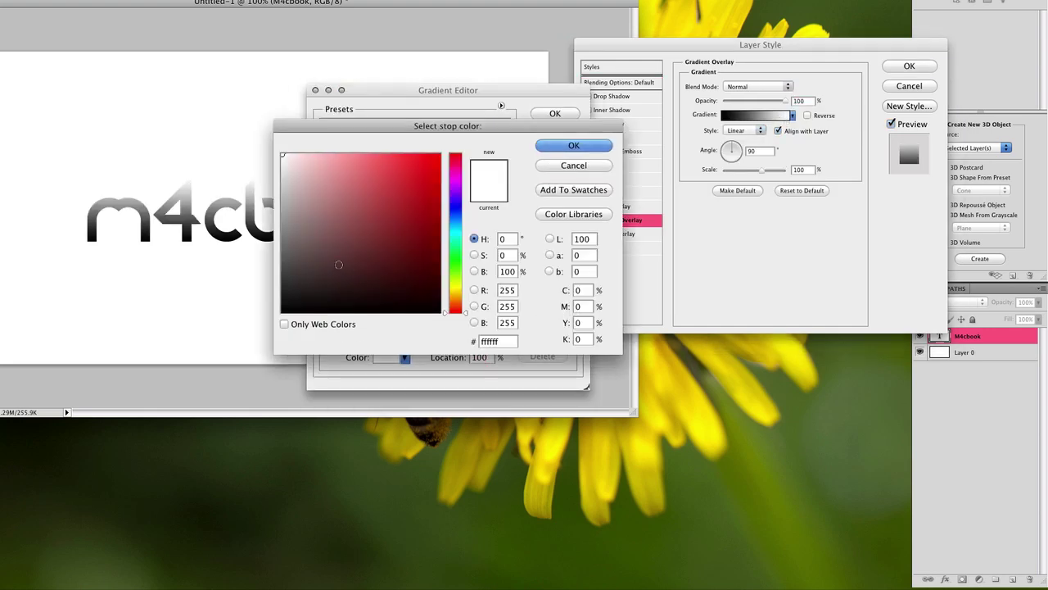
pyautogui.moveTo(297, 189); pyautogui.dragTo(283, 215)
pyautogui.click(573, 145)
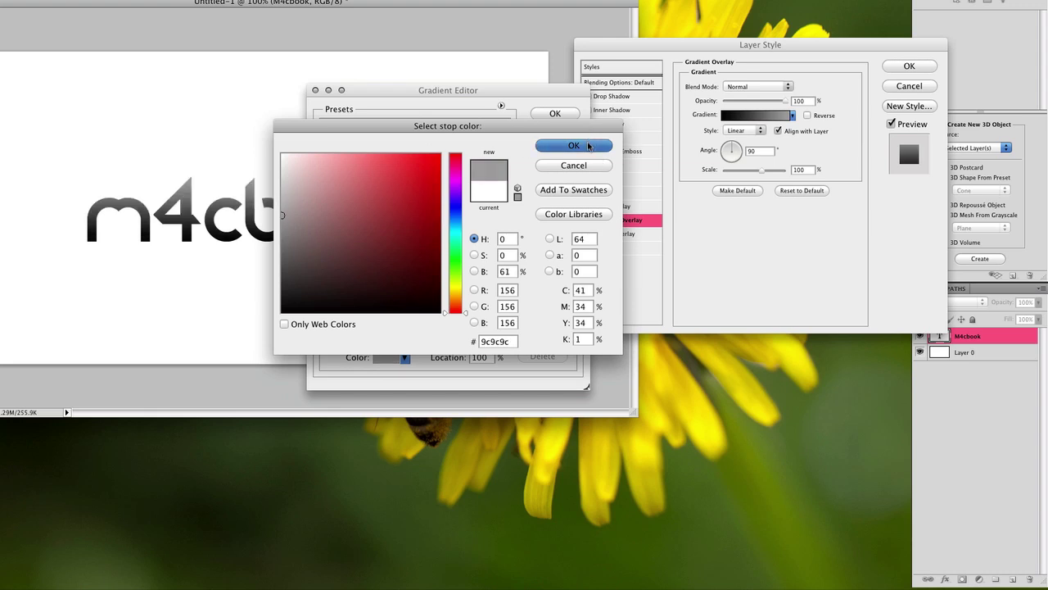
pyautogui.click(556, 113)
pyautogui.click(898, 67)
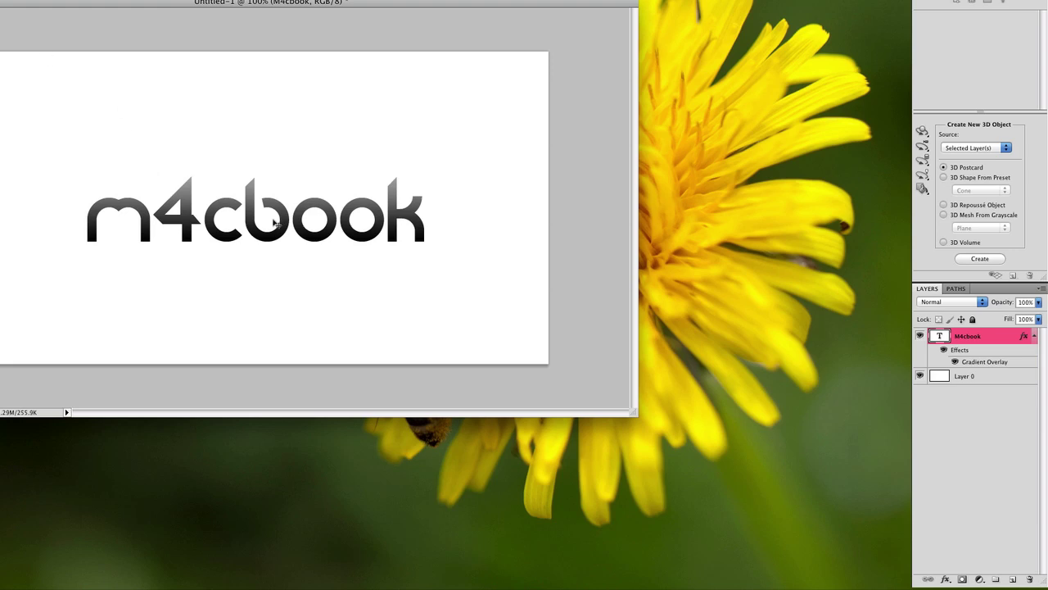
pyautogui.moveTo(278, 220); pyautogui.dragTo(278, 202)
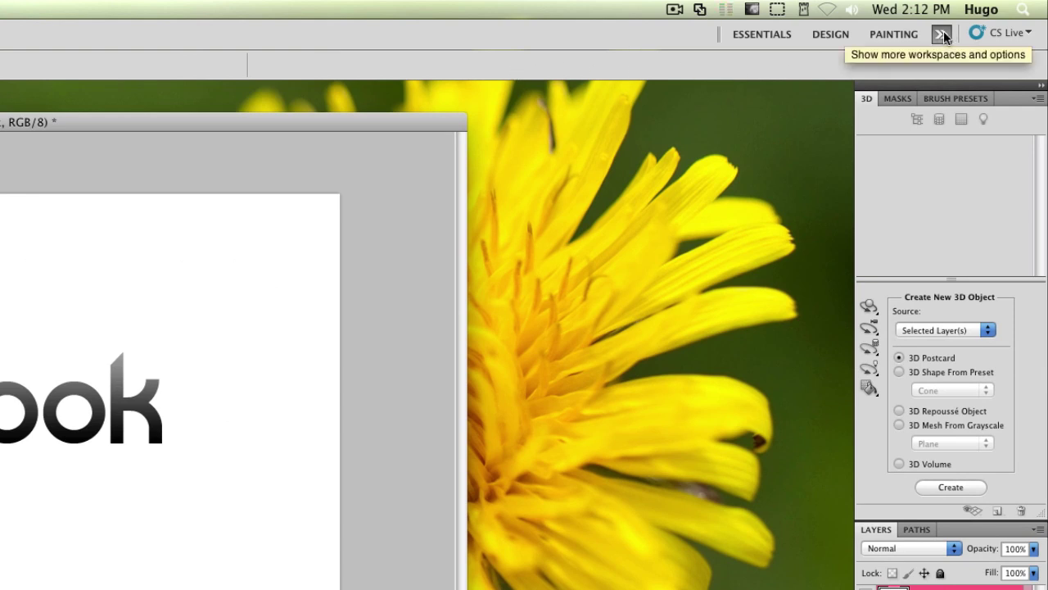
# Switch to the Essentials workspace and back to the 3D workspace
pyautogui.click(742, 35)
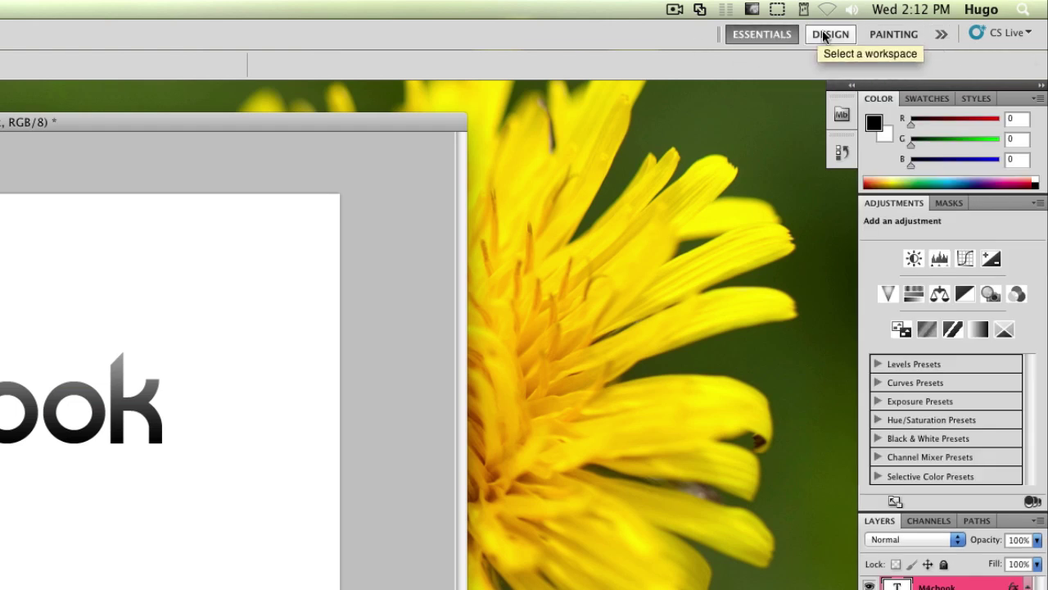
pyautogui.click(941, 33)
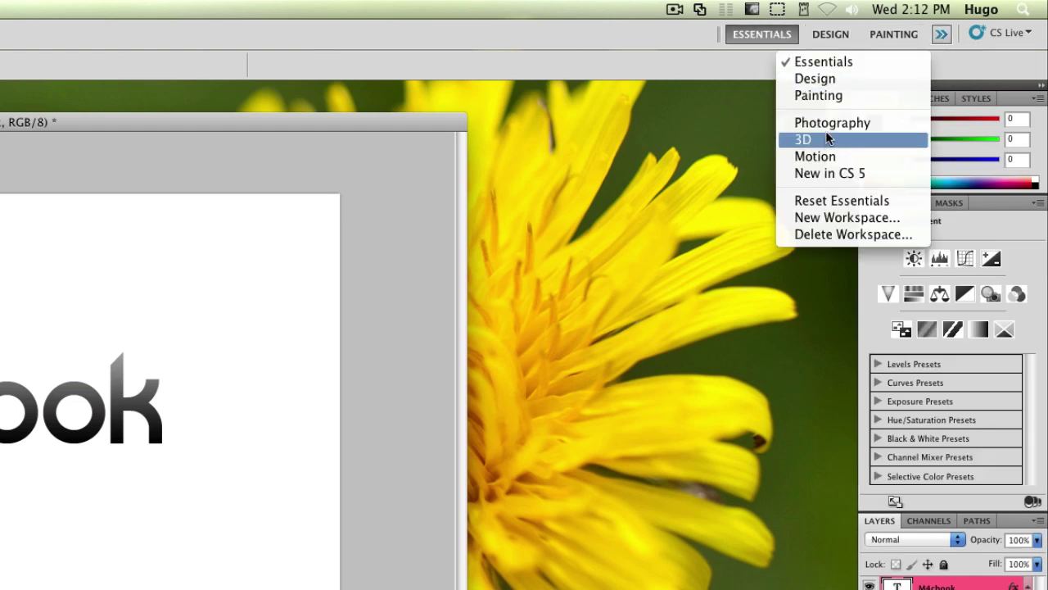
pyautogui.click(874, 144)
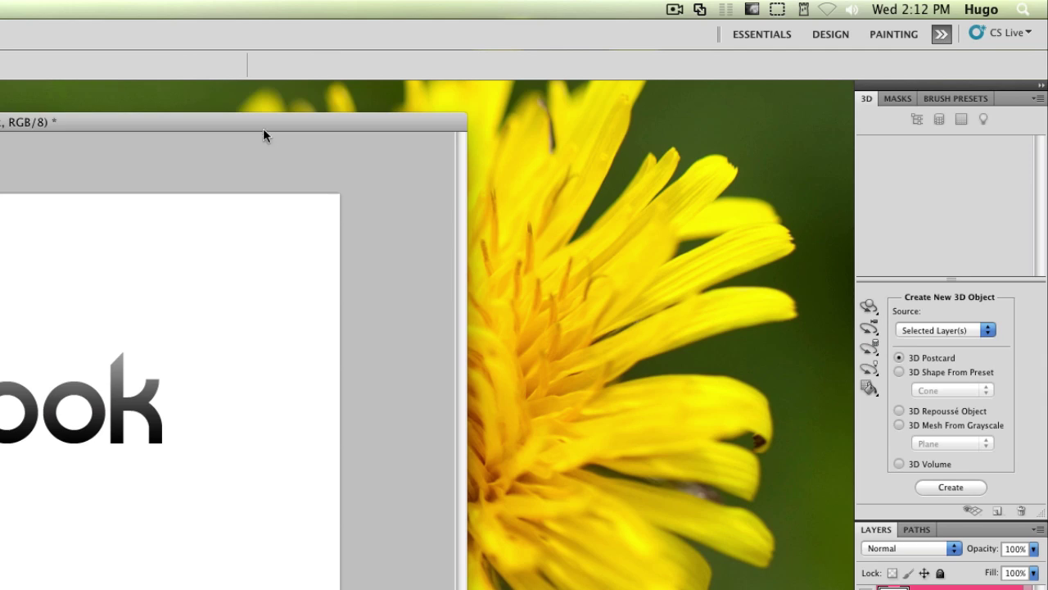
# Reposition the document window and convert the M4cbook text layer into a 3D Repoussé object, agreeing to rasterize the text
pyautogui.moveTo(264, 132); pyautogui.dragTo(408, 169)
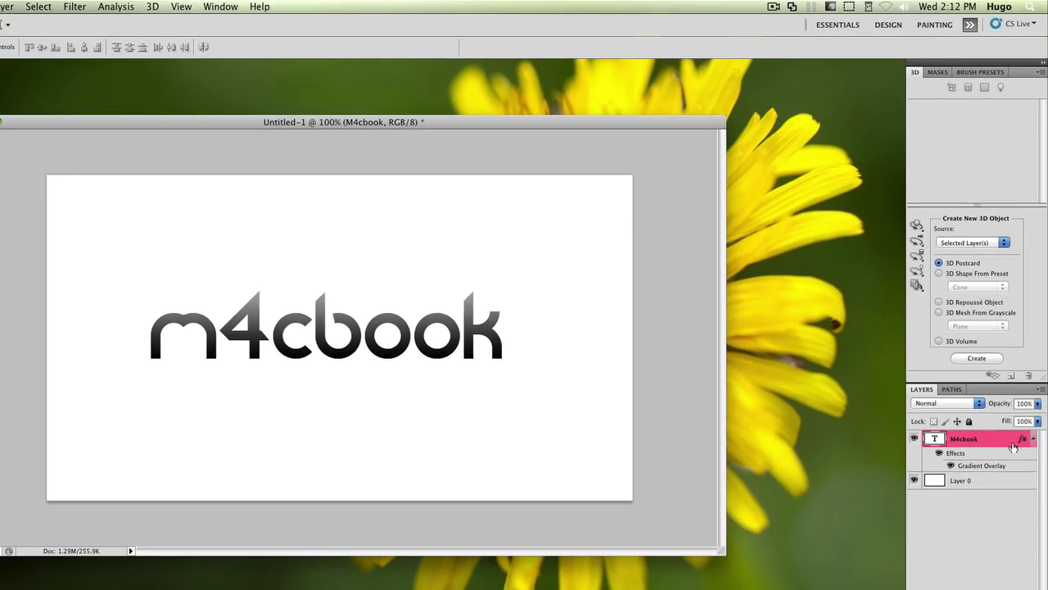
pyautogui.click(148, 7)
pyautogui.moveTo(230, 105)
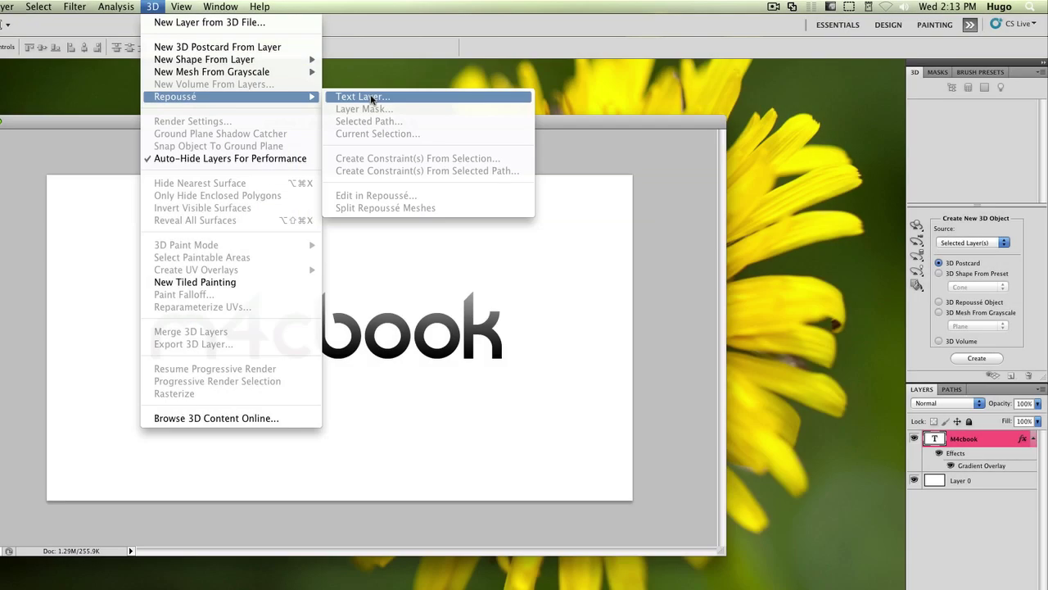
pyautogui.click(372, 96)
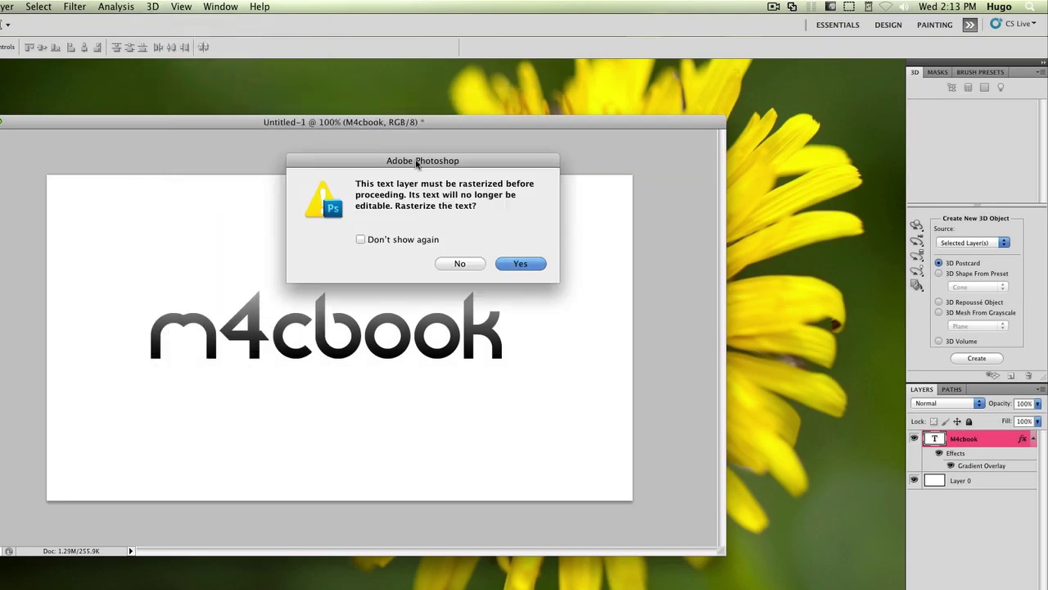
pyautogui.moveTo(418, 162); pyautogui.dragTo(509, 146)
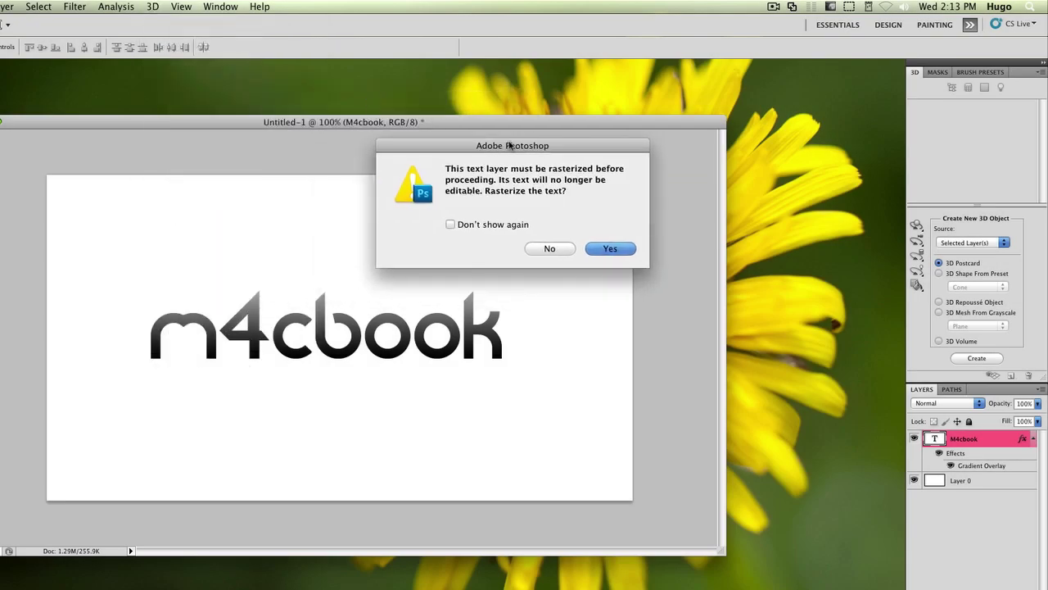
pyautogui.click(613, 250)
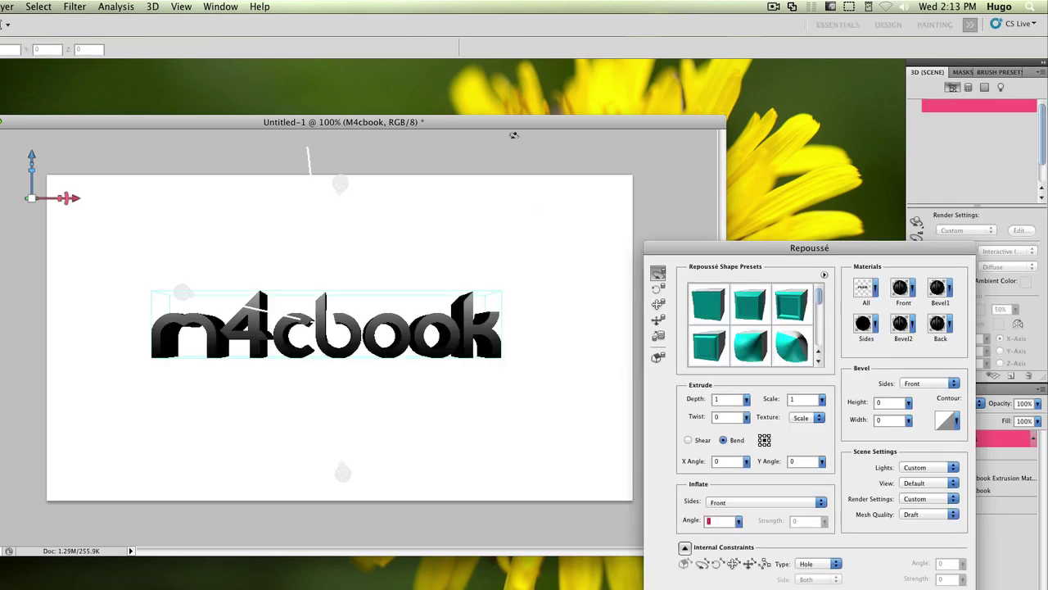
# Arrange the document window and the Repoussé dialog so the m4cbook text and all the settings are visible together
pyautogui.moveTo(514, 123); pyautogui.dragTo(361, 79)
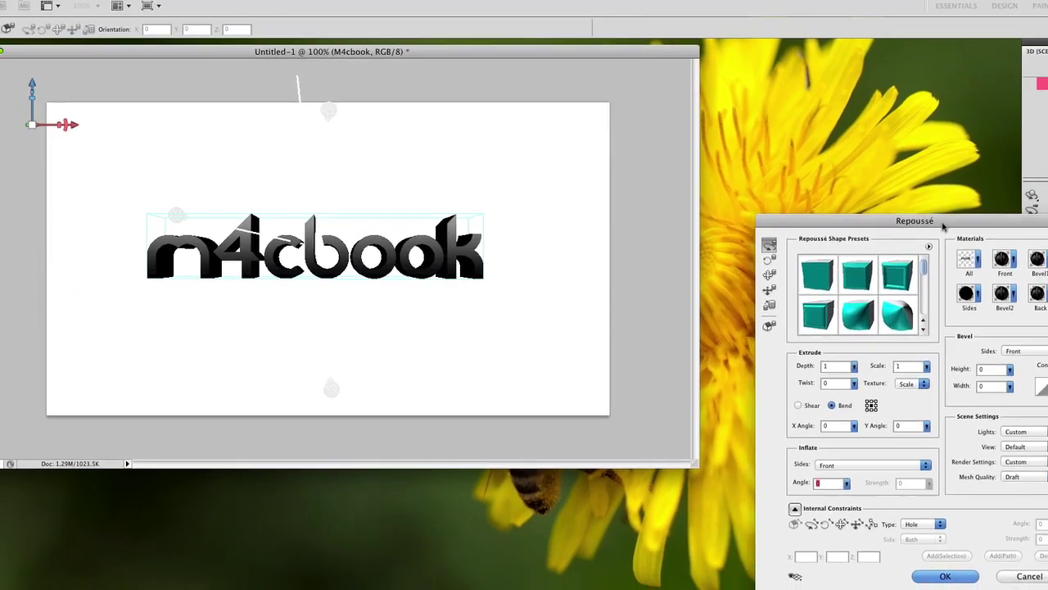
pyautogui.moveTo(844, 248); pyautogui.dragTo(724, 229)
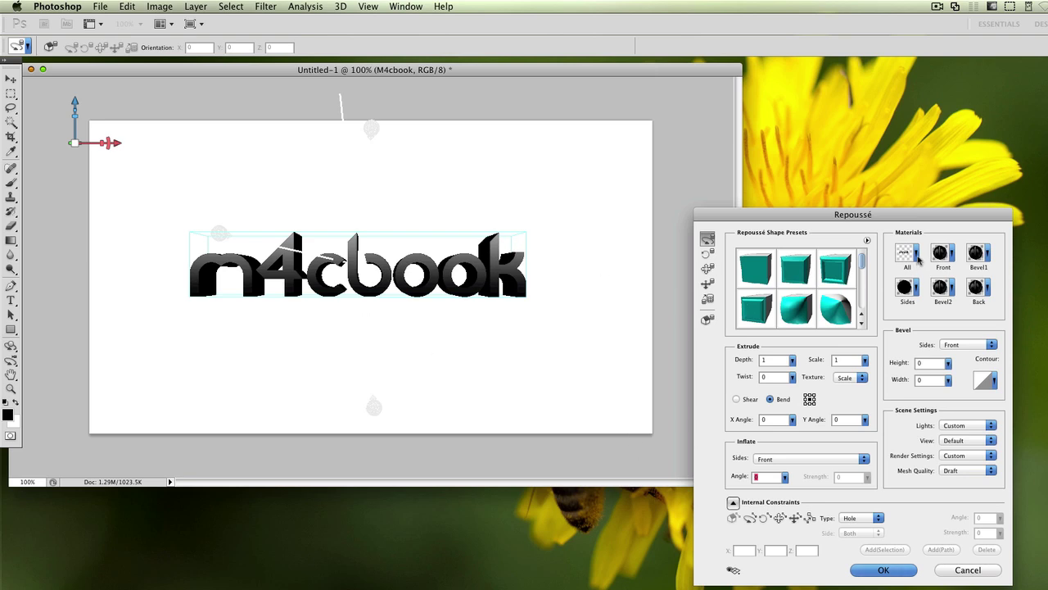
pyautogui.moveTo(917, 219); pyautogui.dragTo(900, 215)
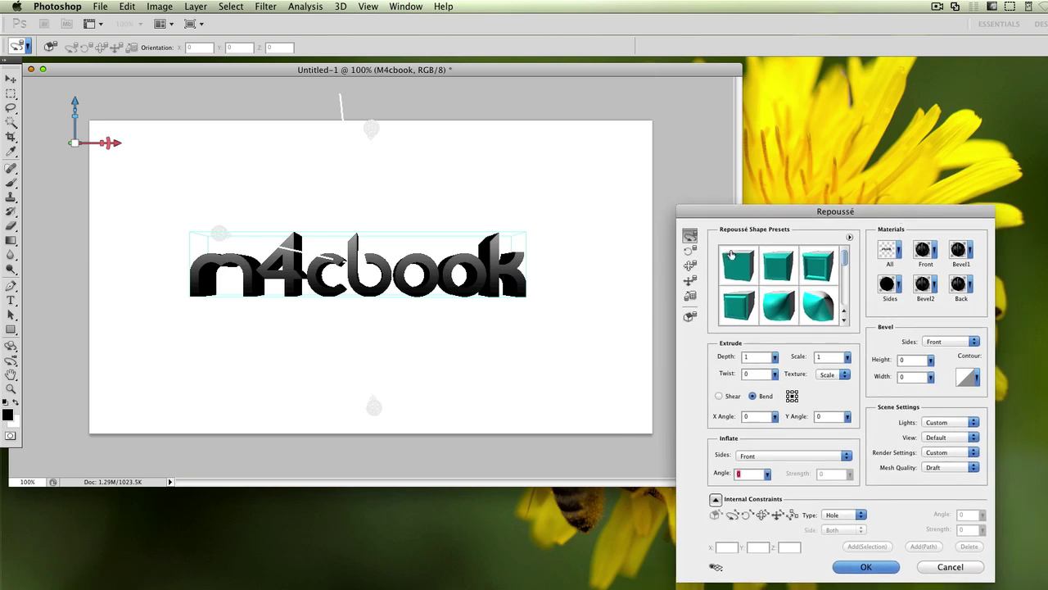
# Try the inset-frame Repoussé shape preset on the m4cbook text and restore the plain first preset
pyautogui.click(830, 281)
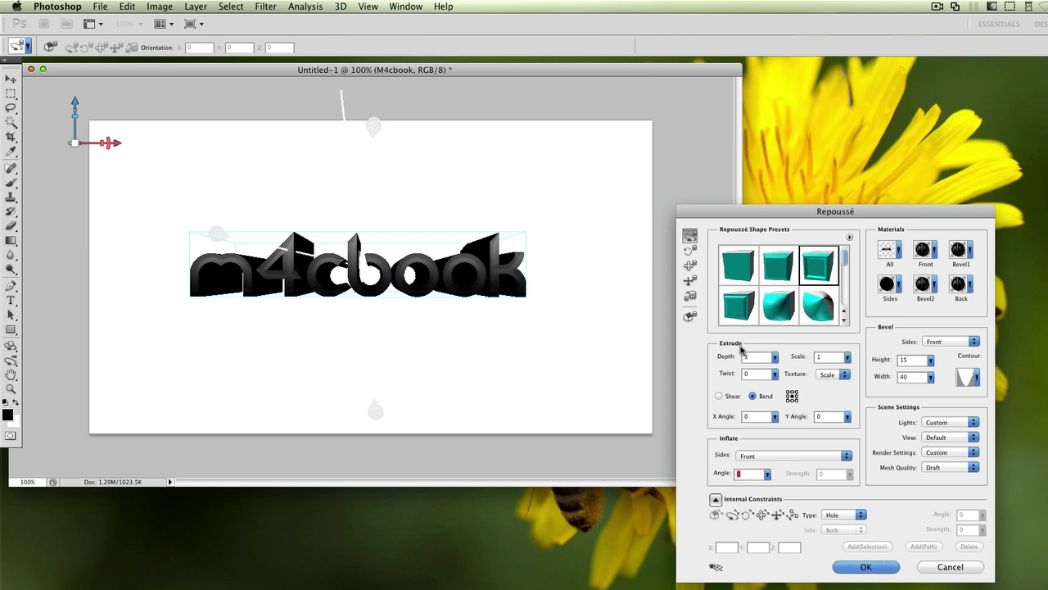
pyautogui.click(725, 270)
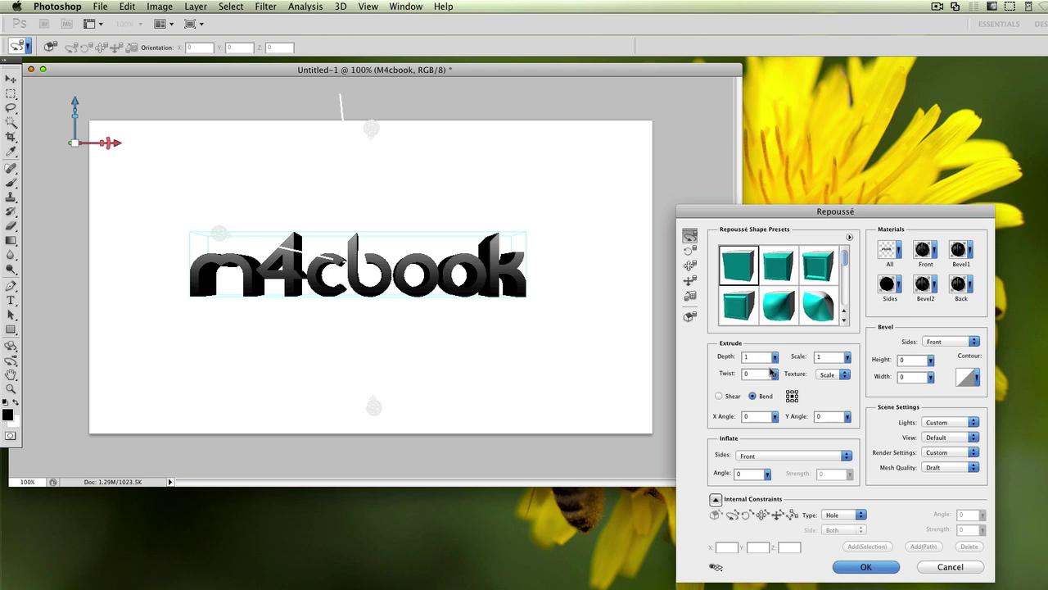
# Try an extrude depth of .5 for the m4cbook text, change it to .3 and apply the Repoussé settings
pyautogui.press('BackSpace')
pyautogui.write('.5')
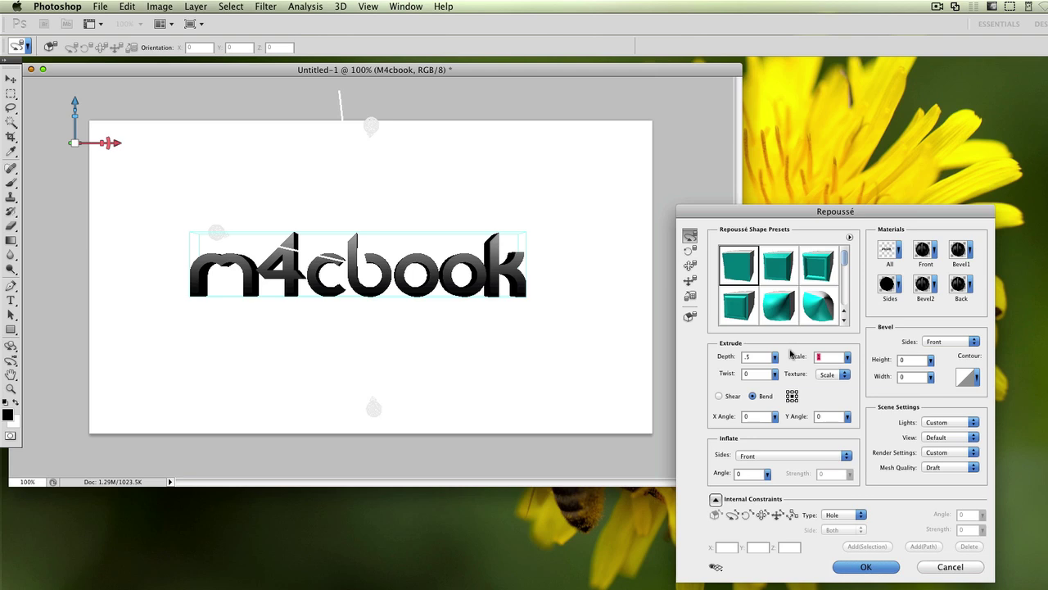
pyautogui.click(753, 357)
pyautogui.press('BackSpace')
pyautogui.press('BackSpace')
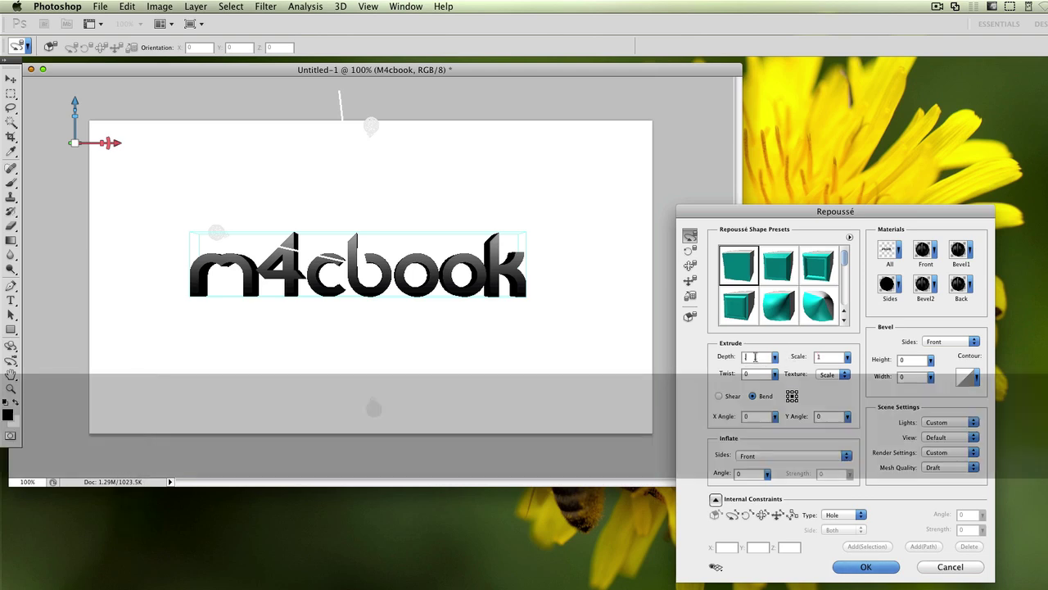
pyautogui.write('.3')
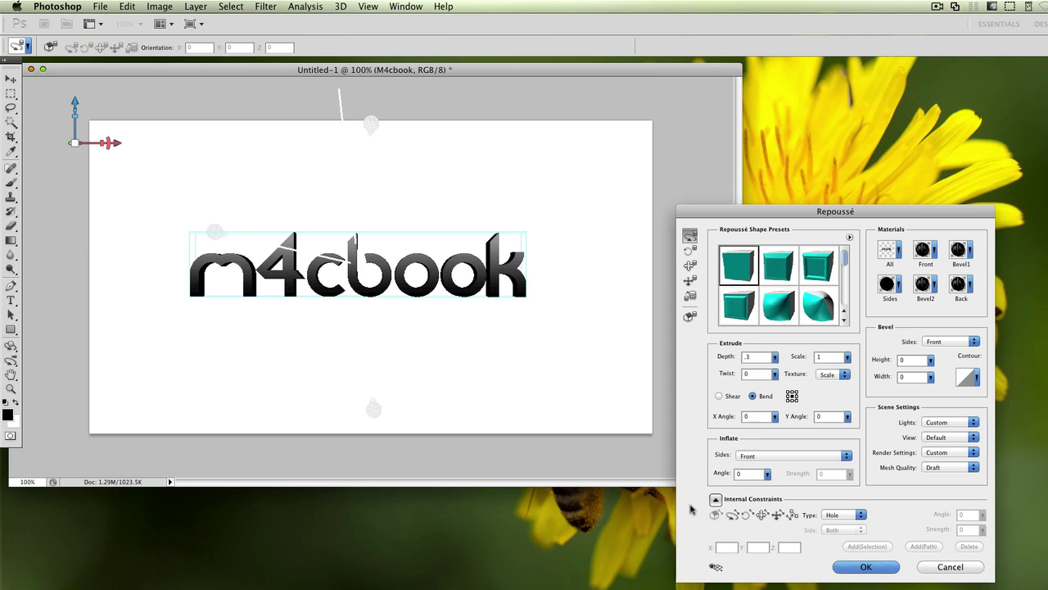
pyautogui.click(894, 567)
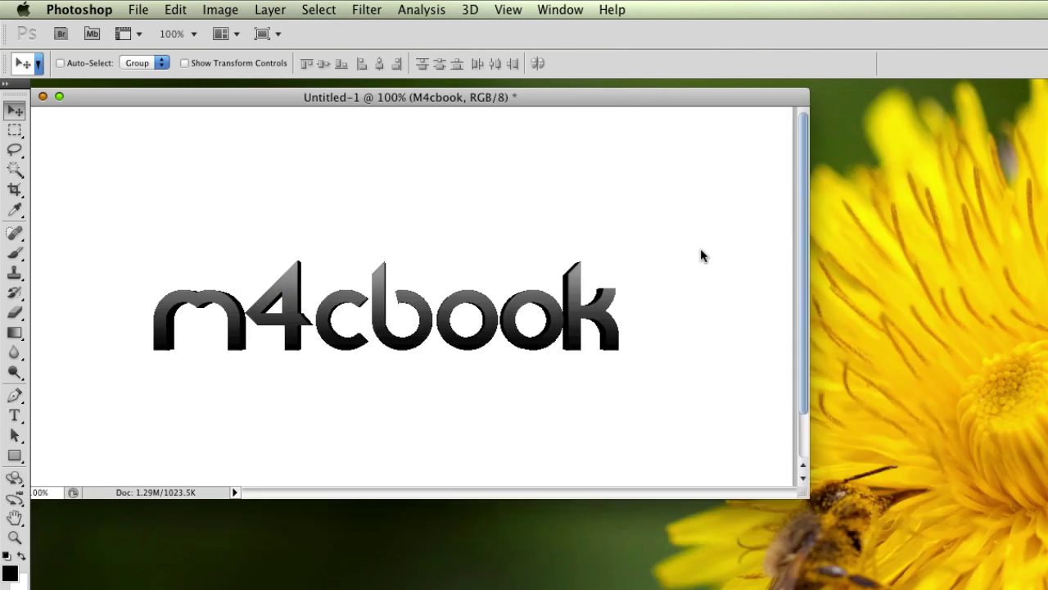
# Reposition and resize the document window so the whole canvas fits inside it with a narrow margin
pyautogui.moveTo(608, 109); pyautogui.dragTo(661, 177)
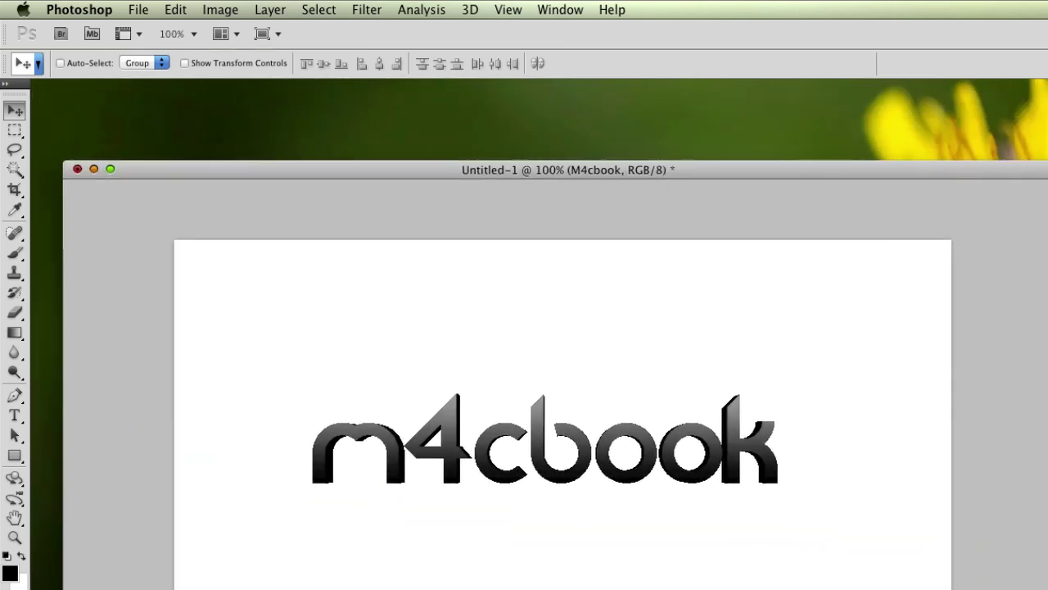
pyautogui.moveTo(1040, 585); pyautogui.dragTo(964, 585)
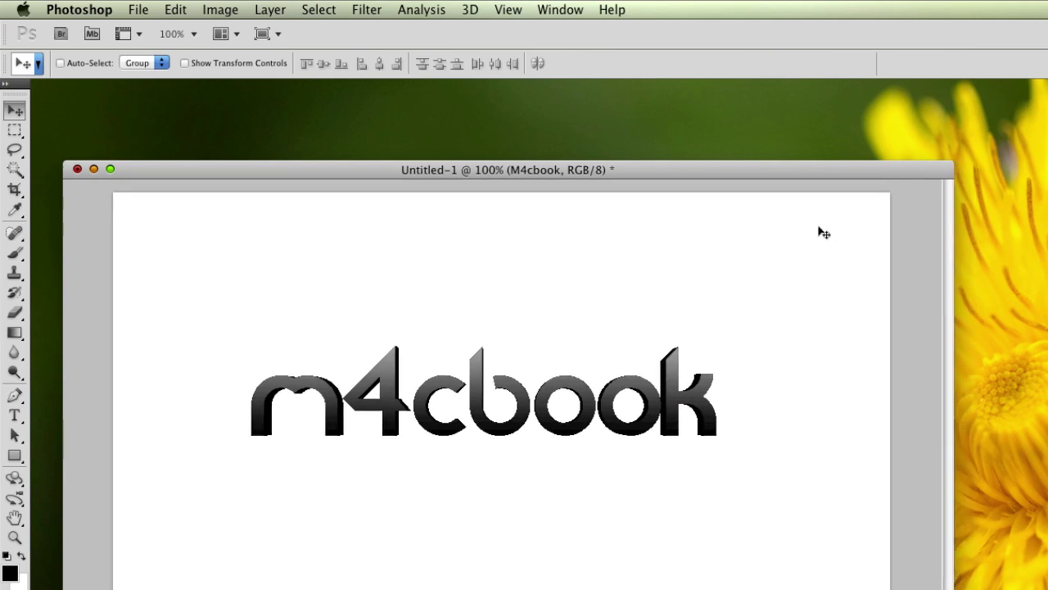
pyautogui.moveTo(810, 176); pyautogui.dragTo(849, 112)
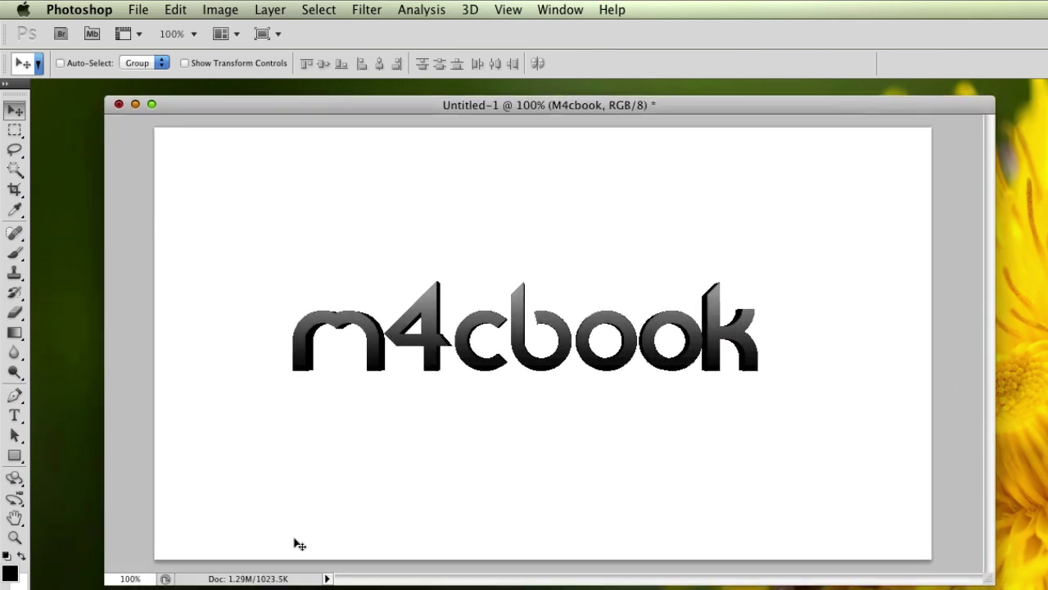
# Try rotating the m4cbook text freely with the 3D Object Rotate Tool and undo the rotation
pyautogui.click(15, 479)
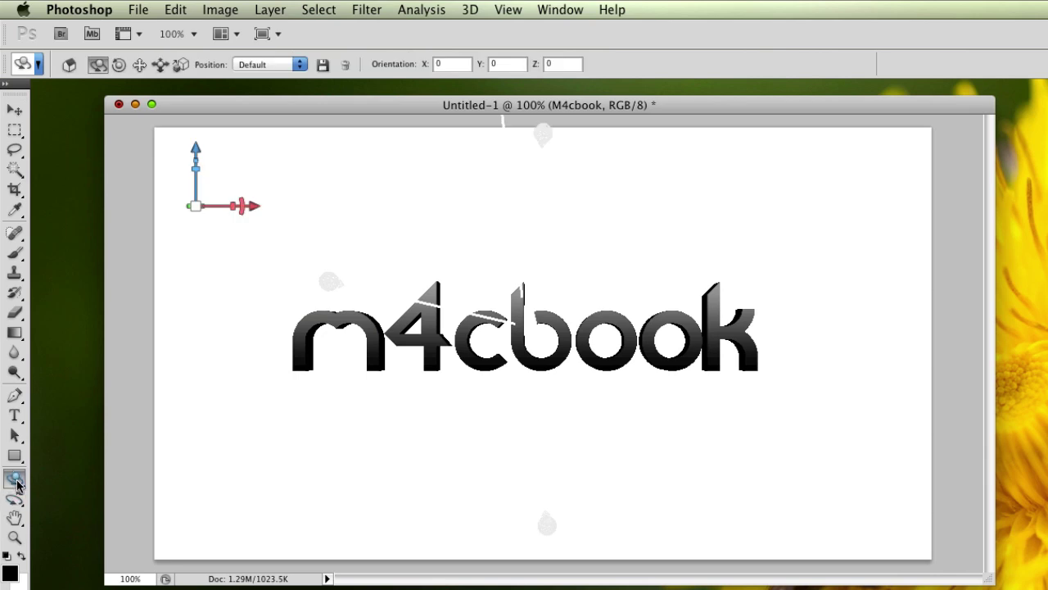
pyautogui.moveTo(677, 337); pyautogui.dragTo(524, 270)
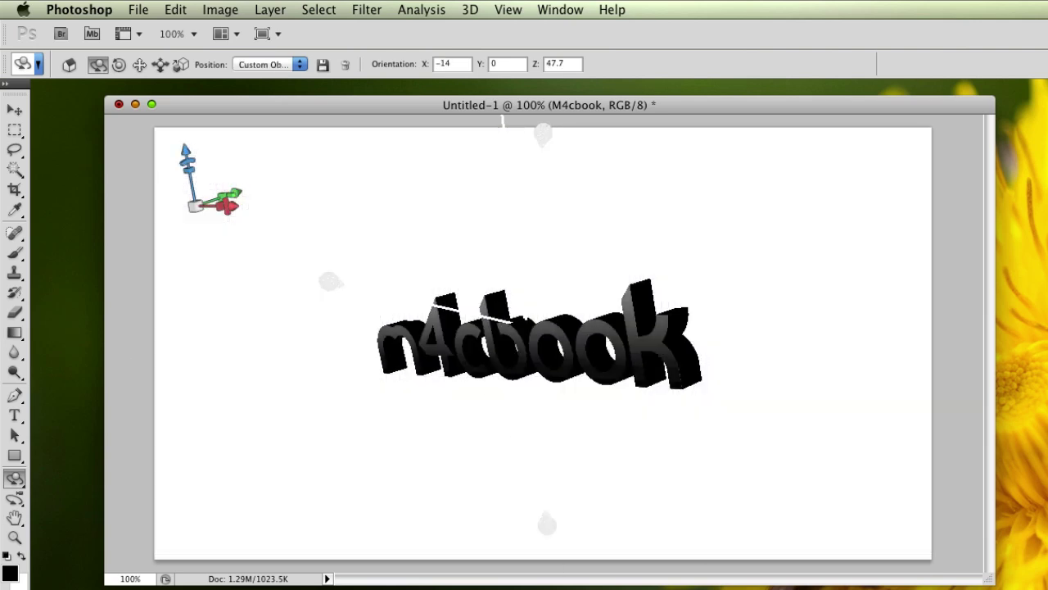
pyautogui.press('super+z')
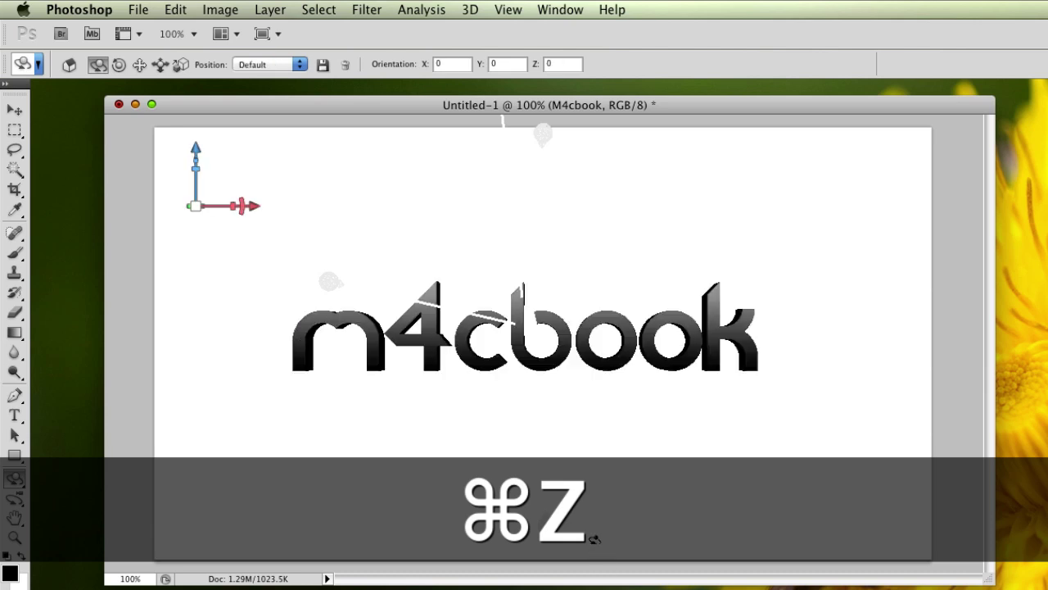
# Nudge the document window aside, return to the Move tool and switch to the Motion workspace
pyautogui.moveTo(450, 109)
pyautogui.mouseDown()
pyautogui.moveTo(471, 111)
pyautogui.moveTo(462, 112)
pyautogui.mouseUp()
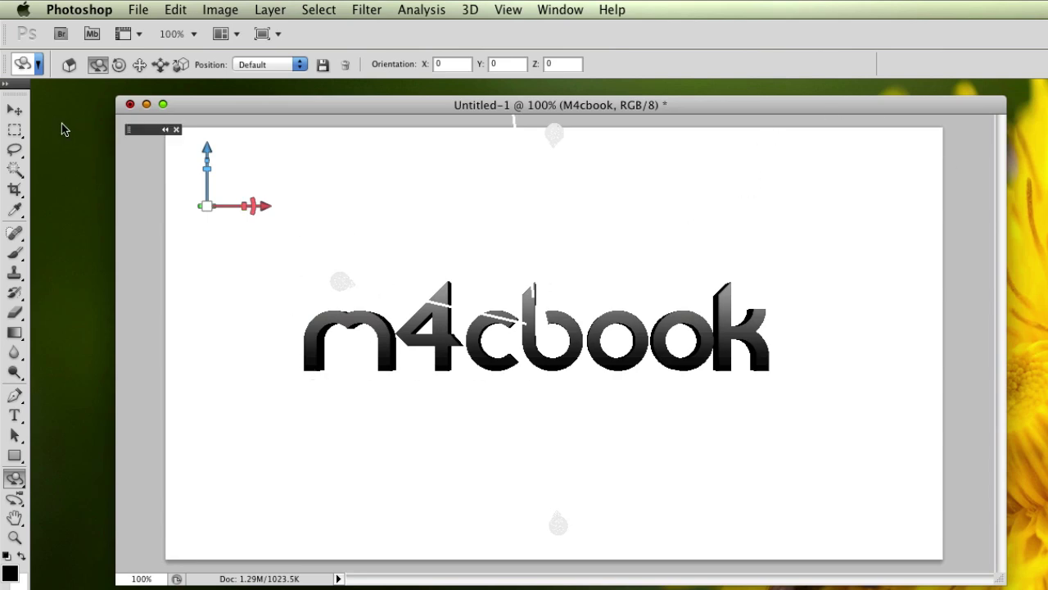
pyautogui.click(15, 110)
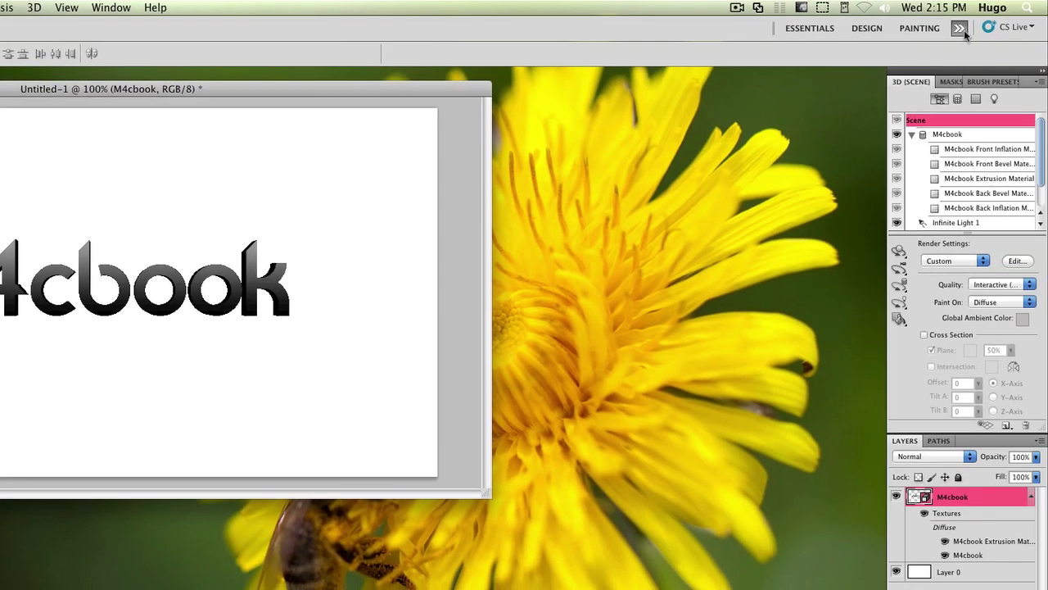
pyautogui.click(959, 27)
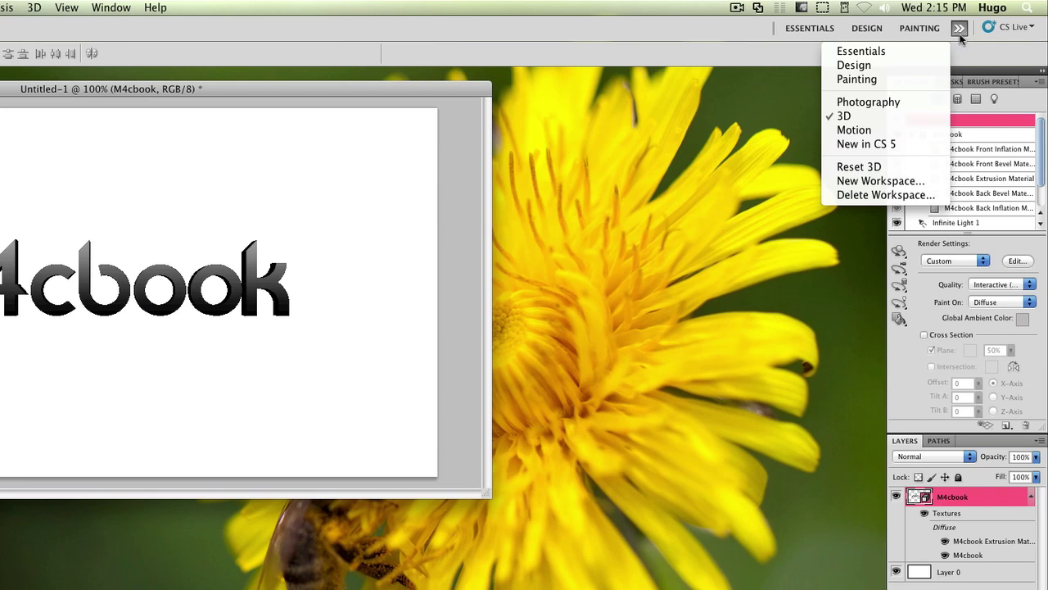
pyautogui.click(852, 130)
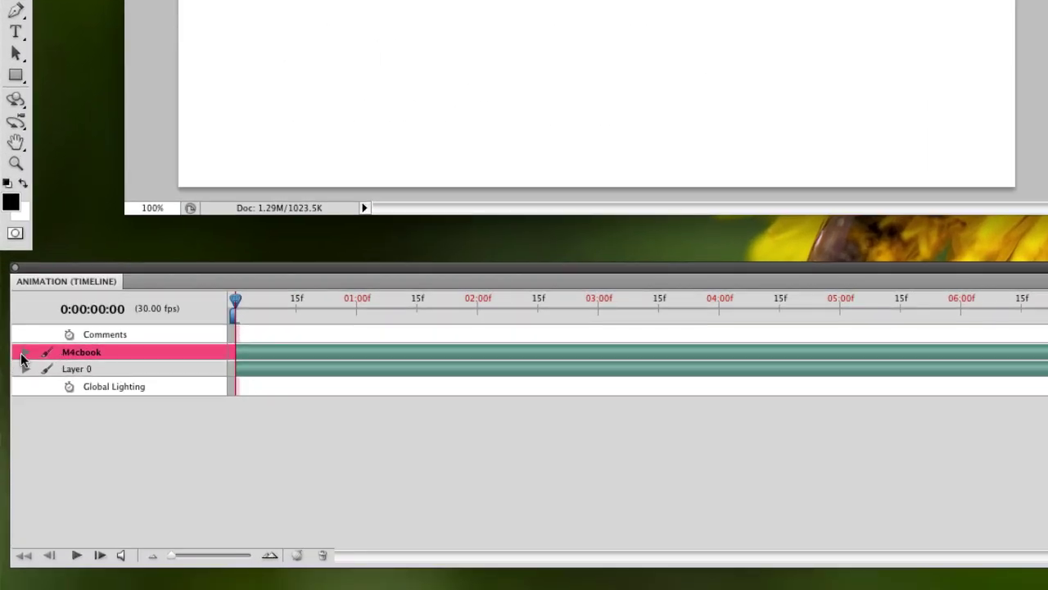
# Expand the M4cbook layer's properties in the animation timeline and enable 3D Object Position keyframing at 0:00:00:00
pyautogui.click(13, 468)
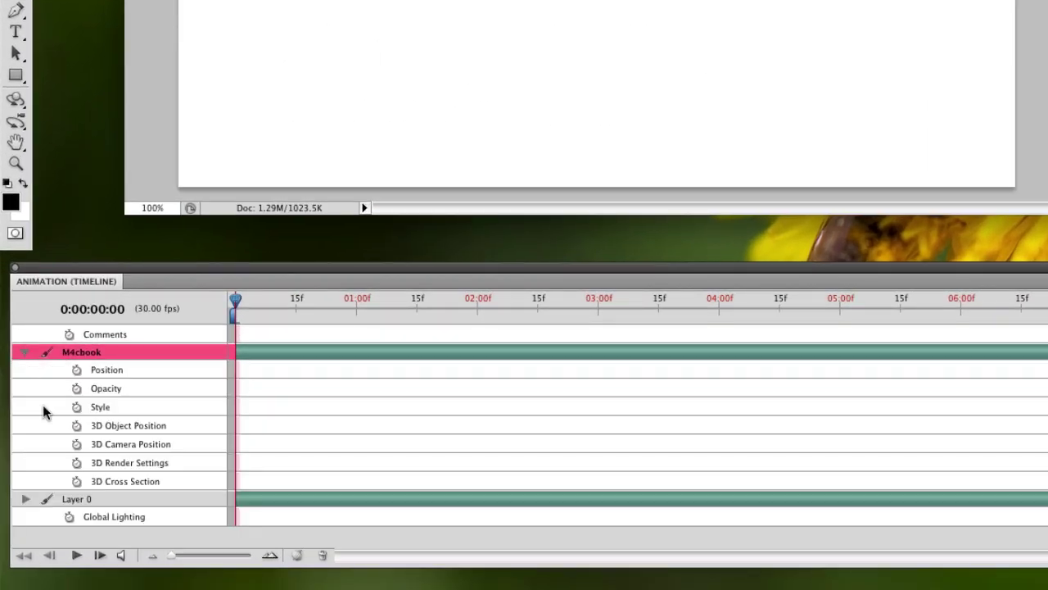
pyautogui.click(23, 354)
pyautogui.click(23, 353)
pyautogui.moveTo(244, 266); pyautogui.dragTo(262, 250)
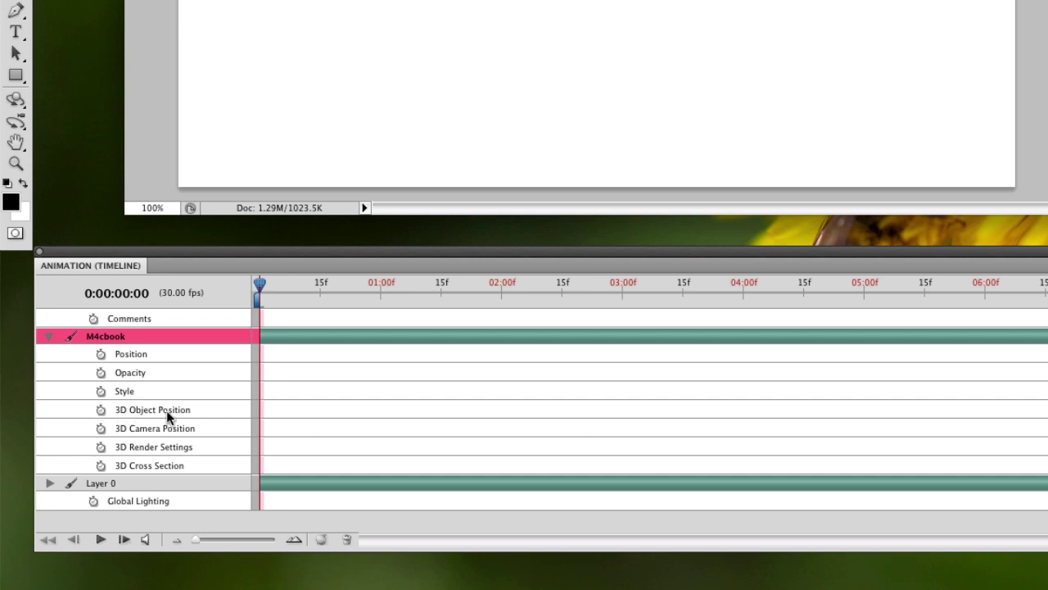
pyautogui.click(101, 411)
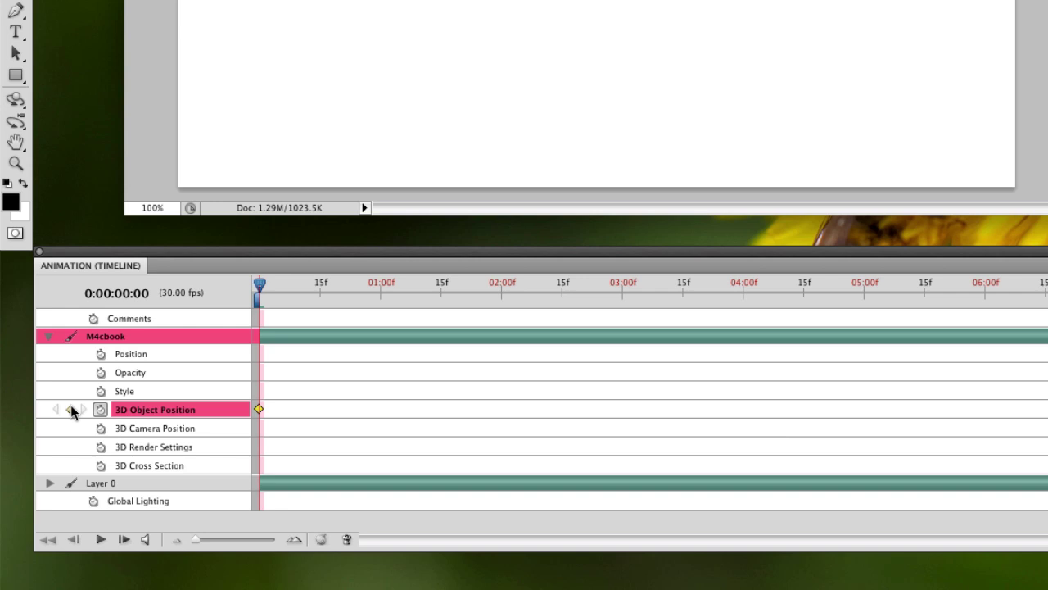
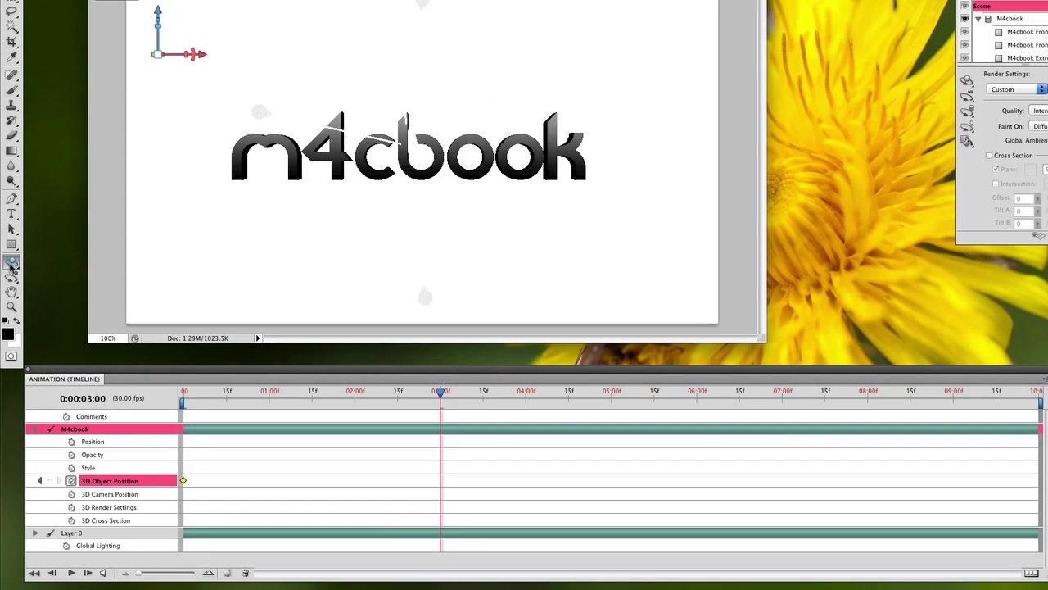
# At 0:00:03:00, rotate the m4cbook text with the 3D Object Rotate Tool to record a keyframe, and return the playhead to 0:00:00:00
pyautogui.moveTo(13, 188); pyautogui.dragTo(72, 194)
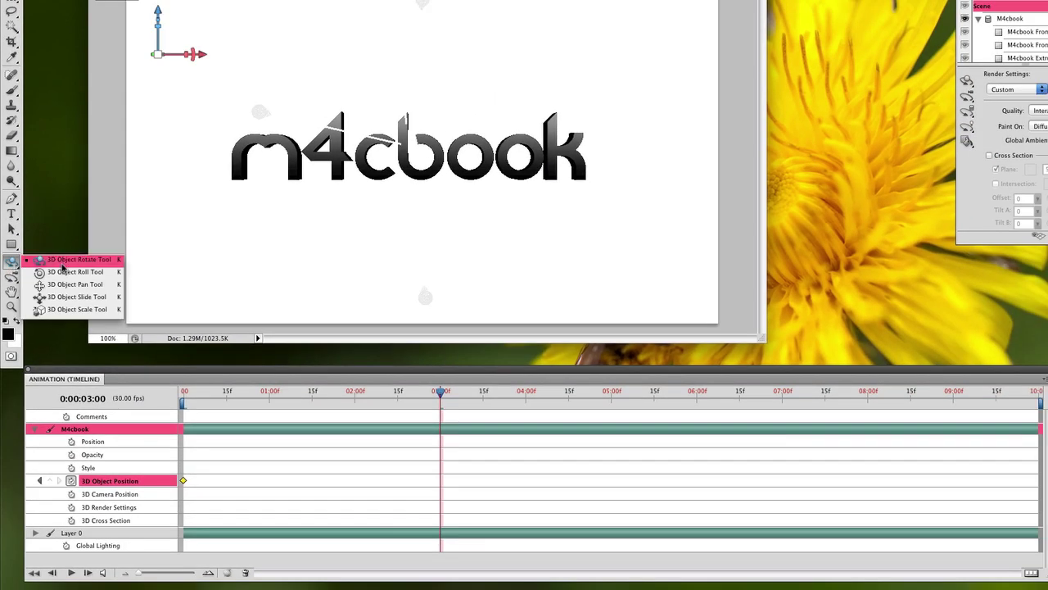
pyautogui.moveTo(62, 266); pyautogui.dragTo(64, 267)
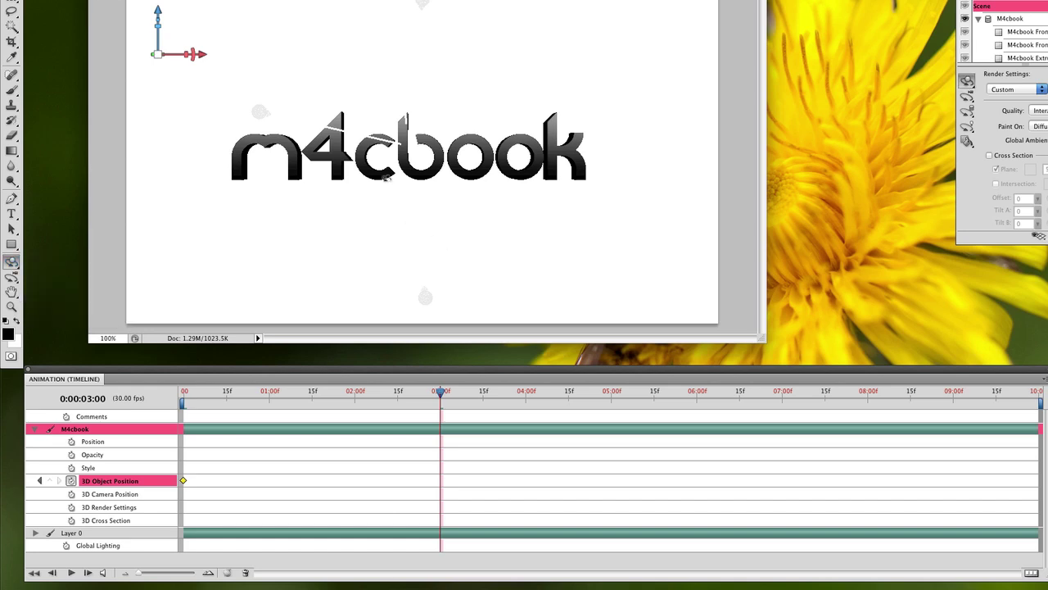
pyautogui.moveTo(525, 146); pyautogui.dragTo(160, 180)
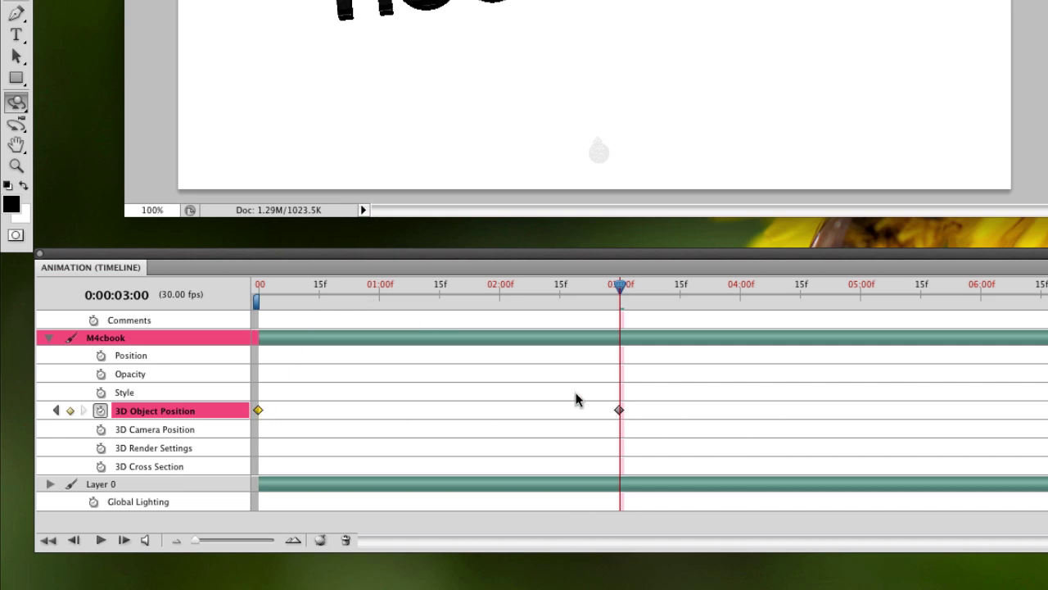
pyautogui.moveTo(424, 293); pyautogui.dragTo(235, 289)
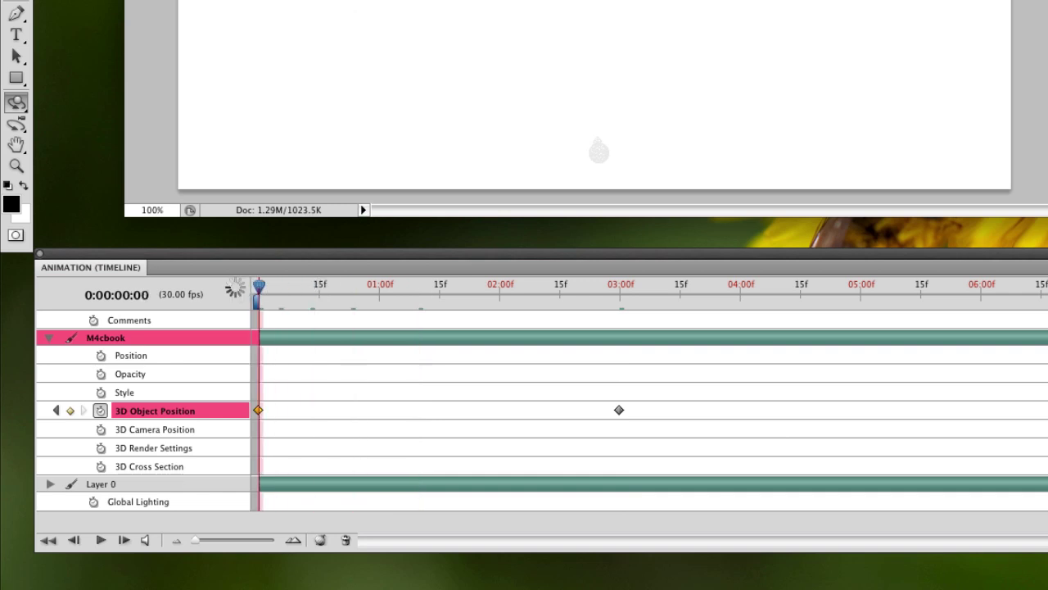
# Play the rotation animation, return the playhead to 0:00:00:00 and play it again
pyautogui.press('space')
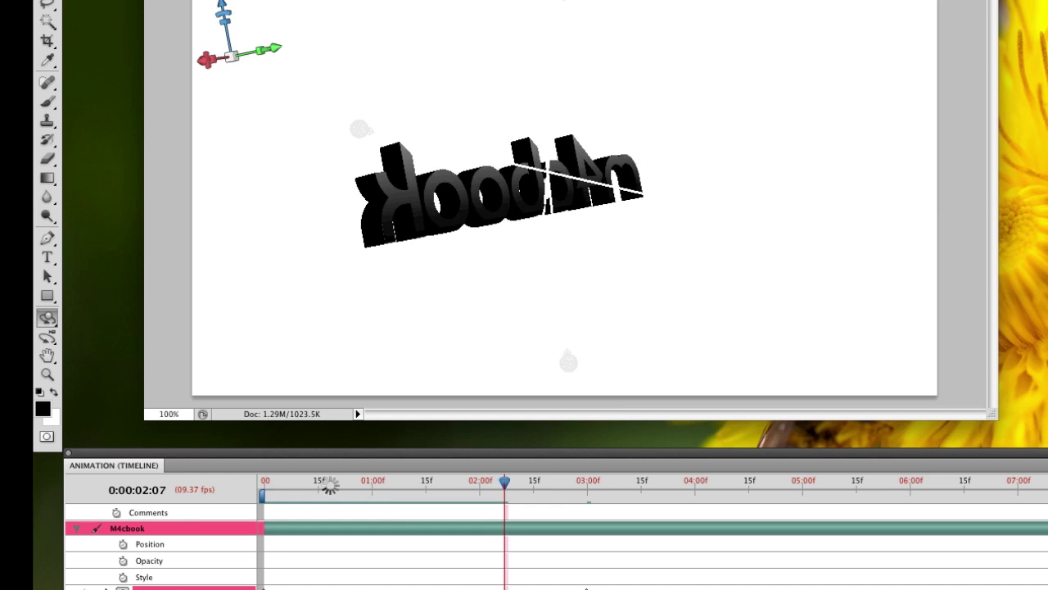
pyautogui.moveTo(276, 483); pyautogui.dragTo(250, 489)
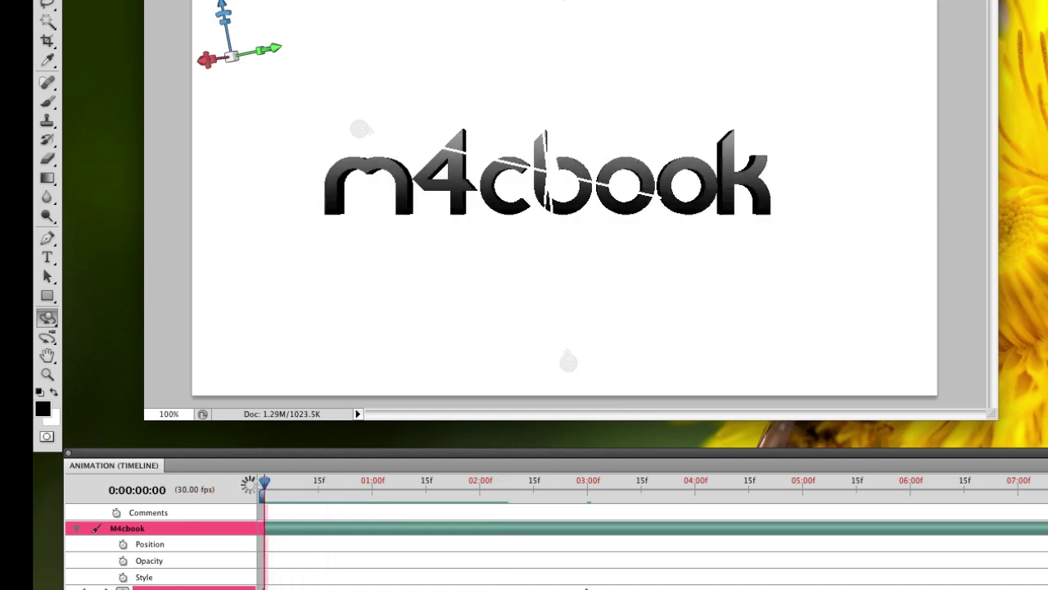
pyautogui.press('space')
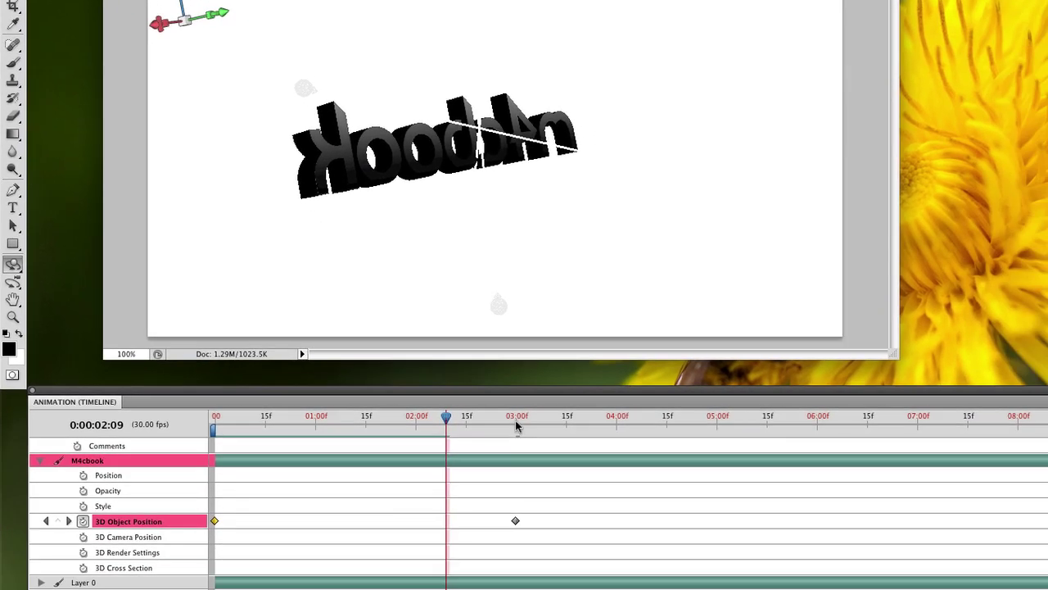
# At 0:00:05:01, rotate the m4cbook text back to face forward for a new keyframe, and shift the 0:00:03:00 keyframe to just past 0:00:02:15
pyautogui.click(515, 420)
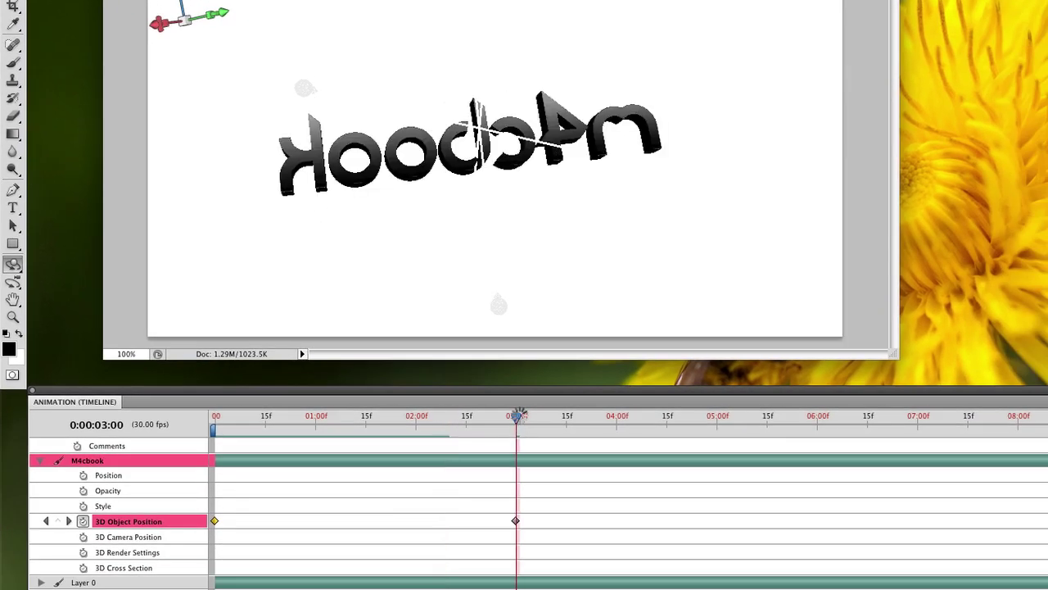
pyautogui.moveTo(516, 416); pyautogui.dragTo(519, 418)
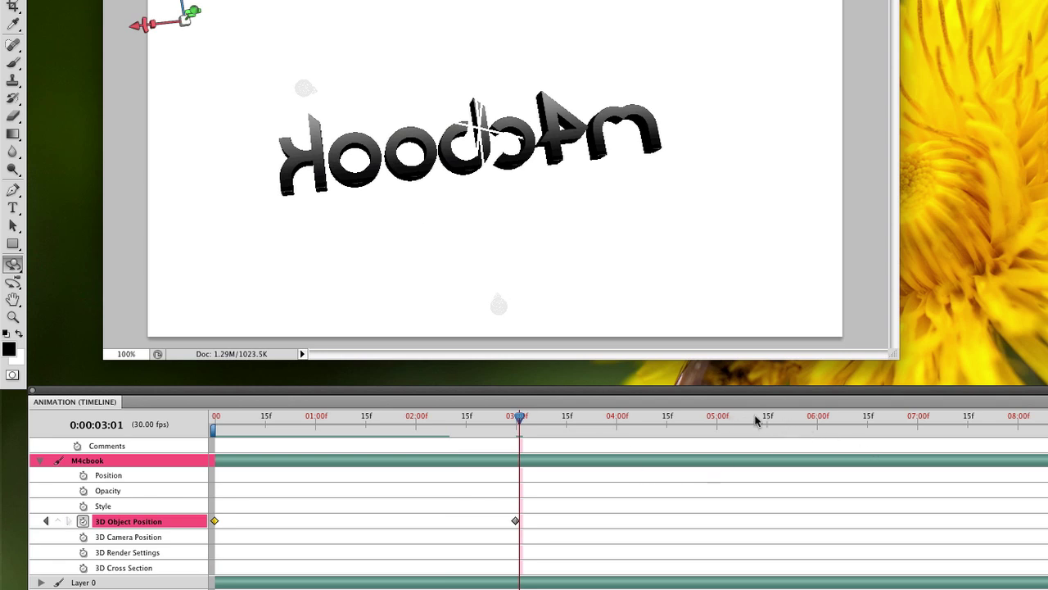
pyautogui.click(721, 419)
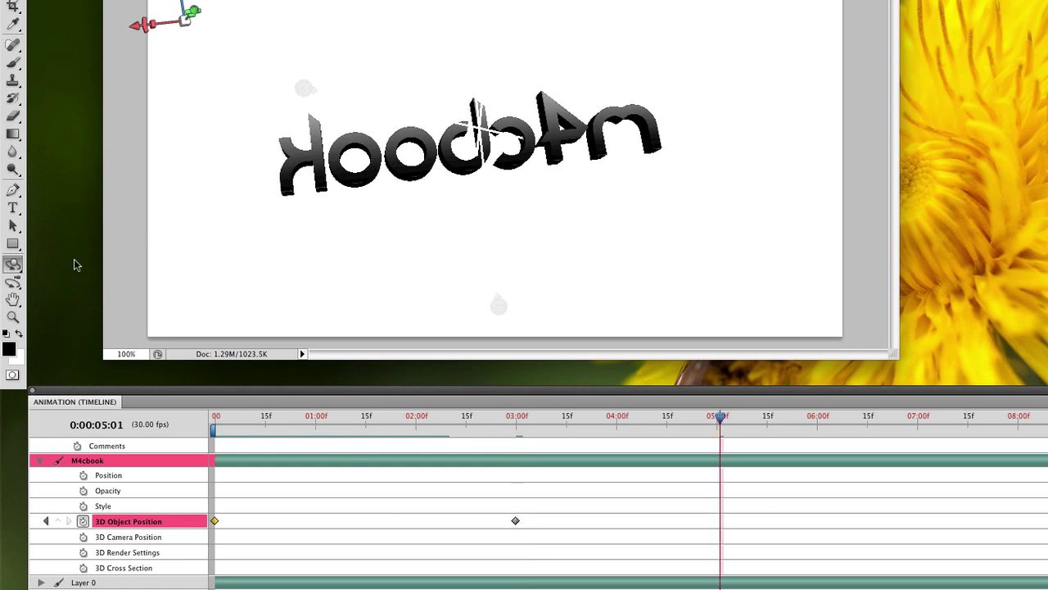
pyautogui.moveTo(631, 146); pyautogui.dragTo(315, 134)
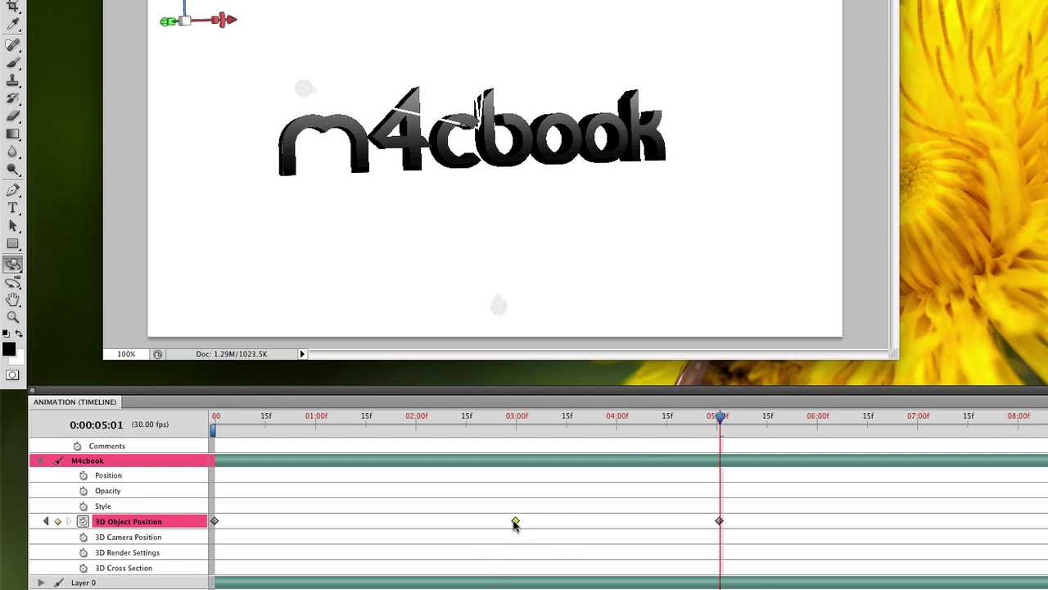
pyautogui.moveTo(514, 524); pyautogui.dragTo(478, 522)
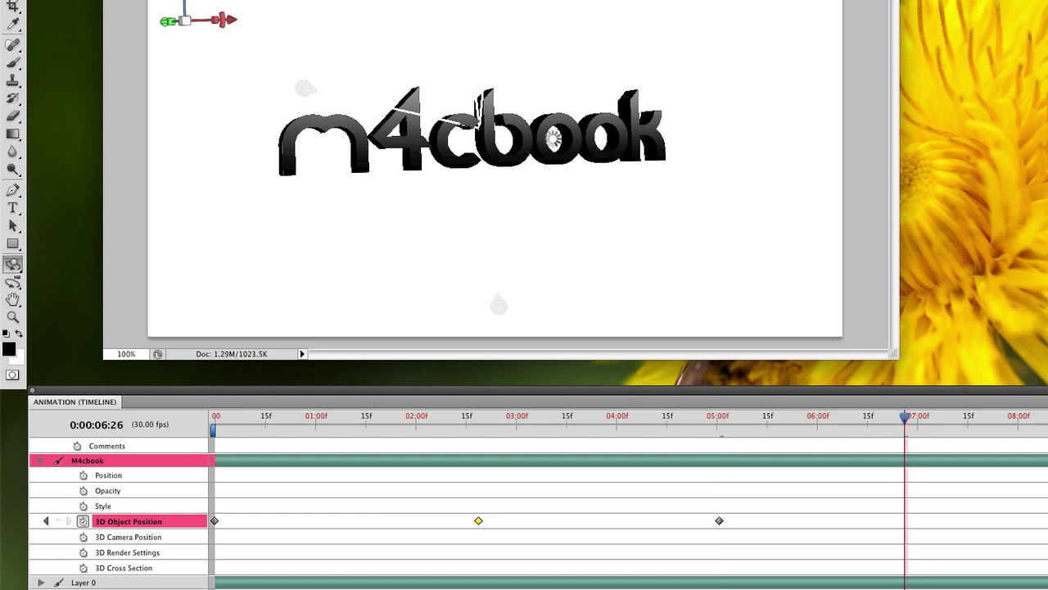
# At 0:00:06:26, rotate the m4cbook text to a mirrored, steeply tilted pose to record another 3D Object Position keyframe
pyautogui.moveTo(570, 145); pyautogui.dragTo(502, 164)
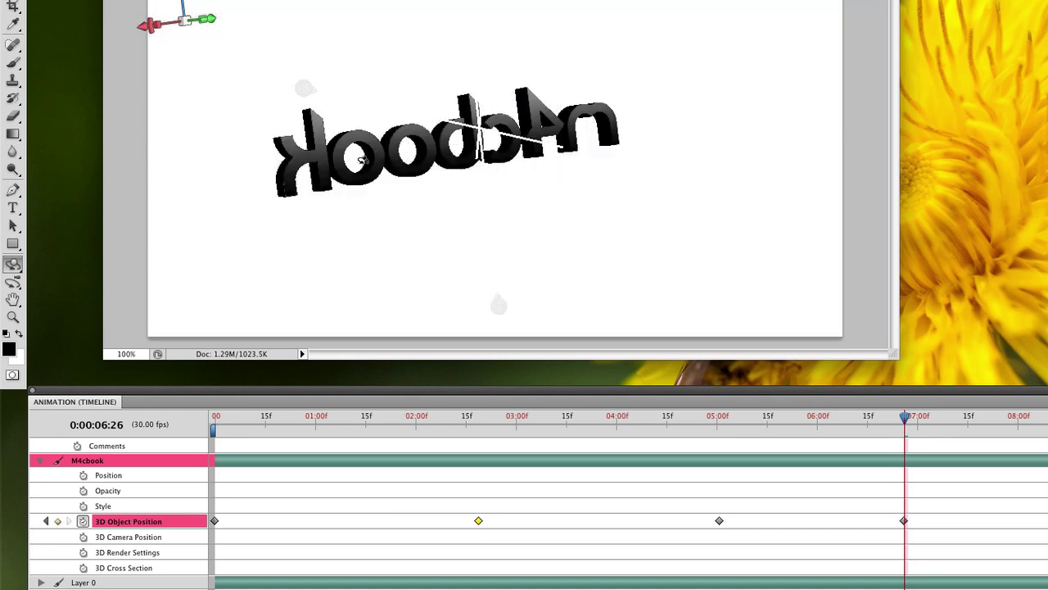
pyautogui.moveTo(336, 162); pyautogui.dragTo(275, 225)
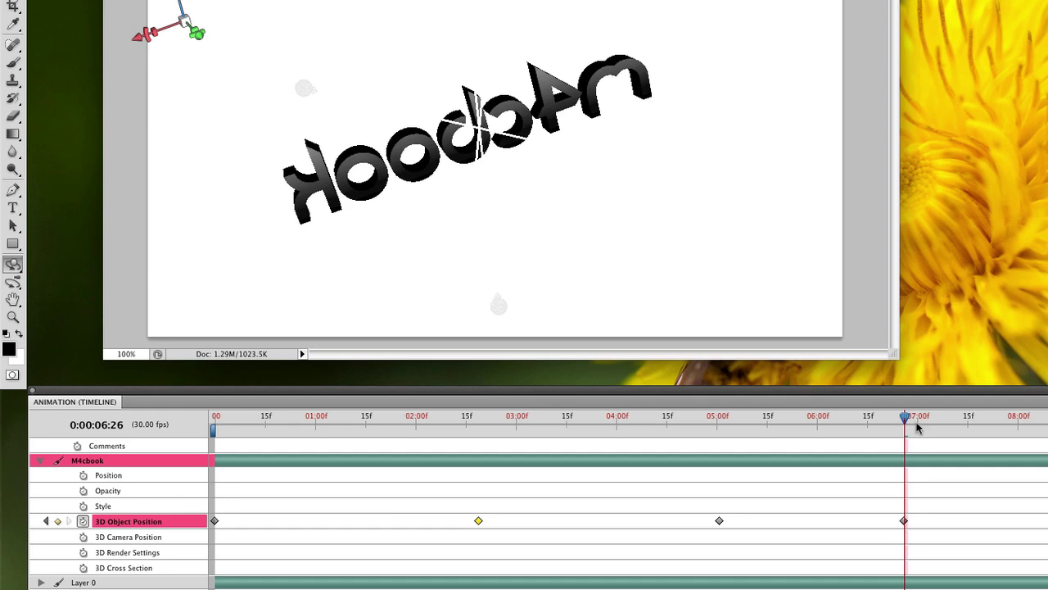
pyautogui.moveTo(525, 105); pyautogui.dragTo(605, 103)
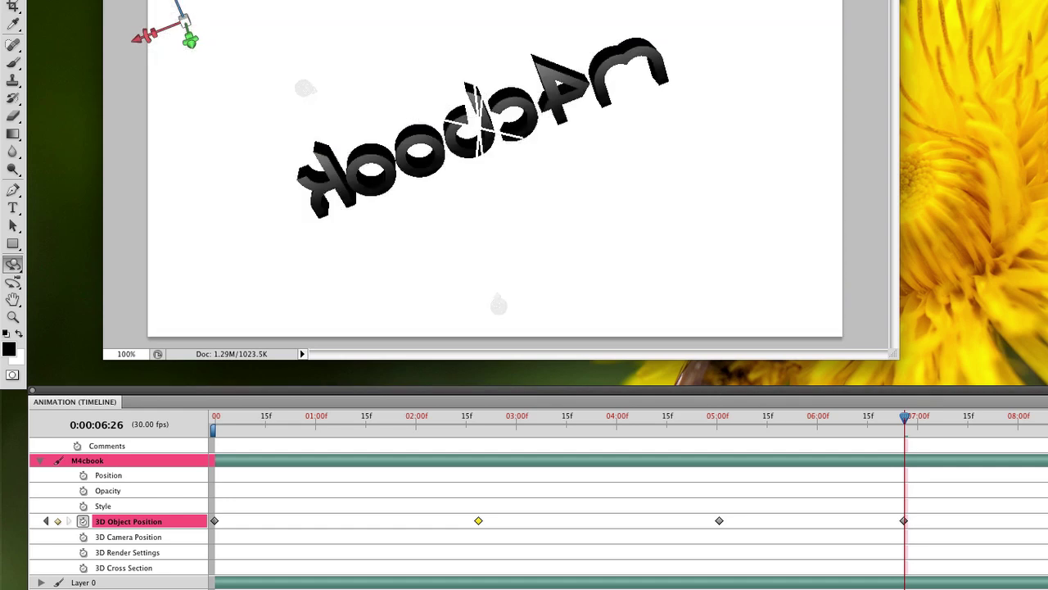
# Copy the first 3D Object Position keyframe and paste it at 0:00:08:29
pyautogui.press('End')
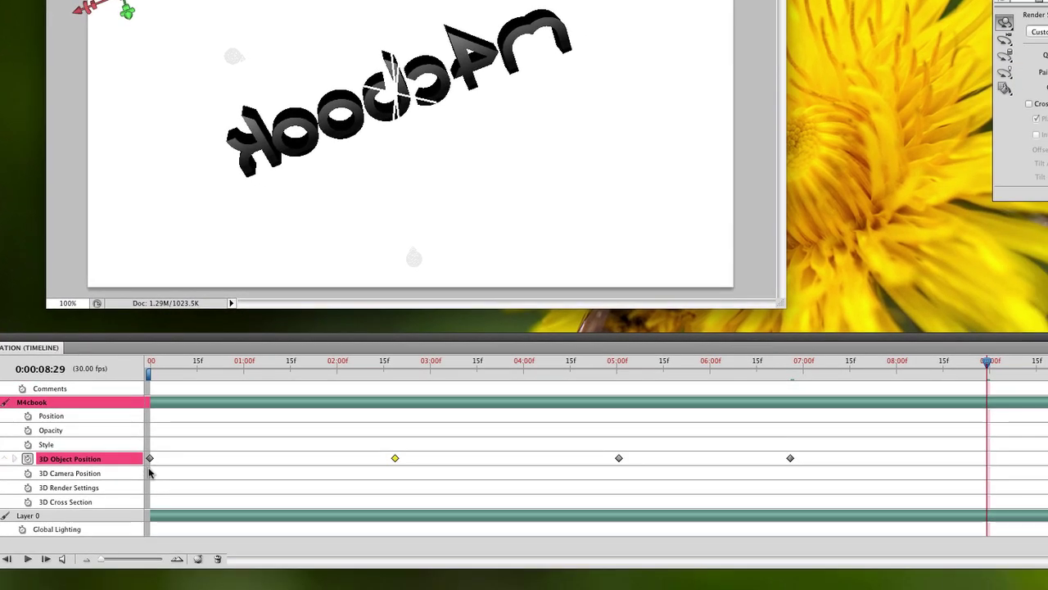
pyautogui.rightClick(150, 460)
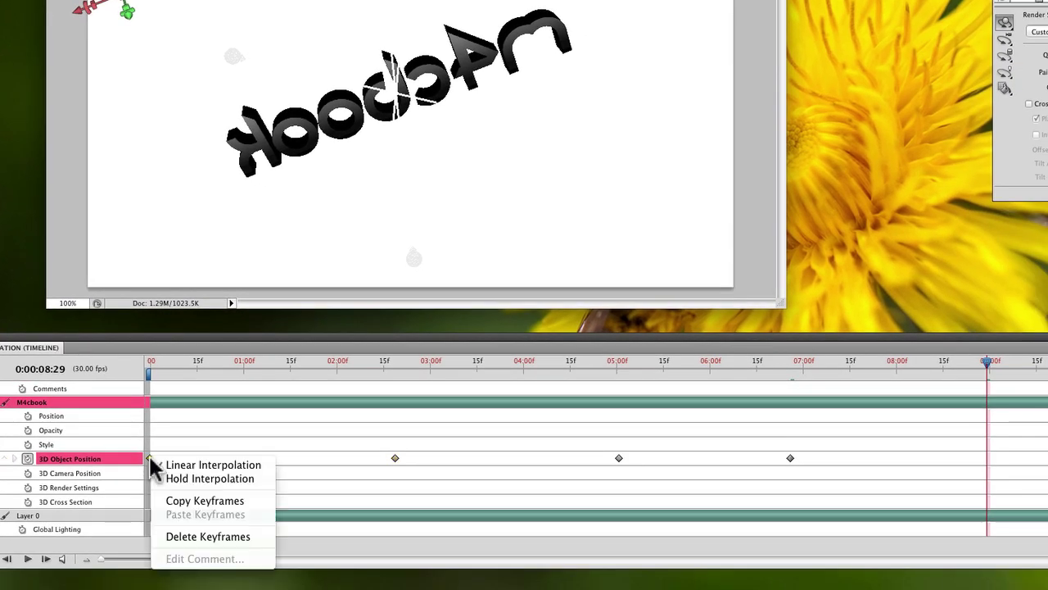
pyautogui.click(205, 501)
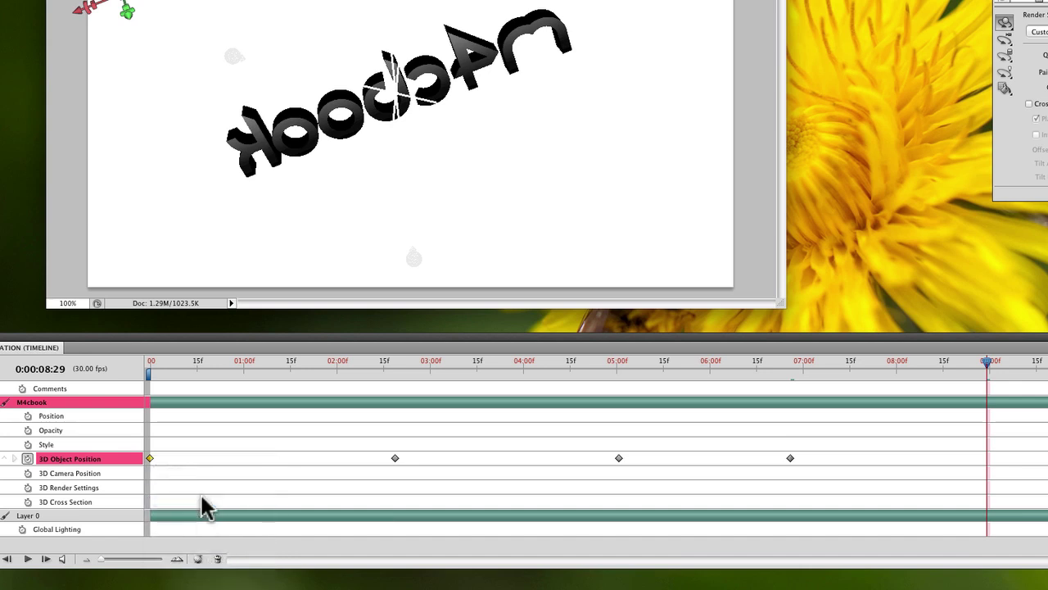
pyautogui.rightClick(149, 458)
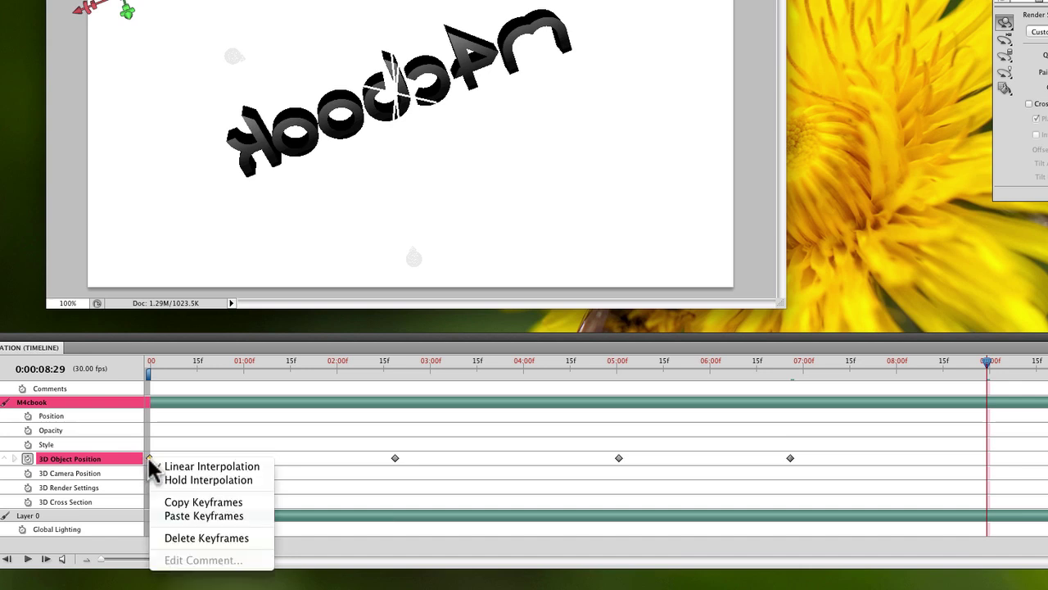
pyautogui.click(181, 514)
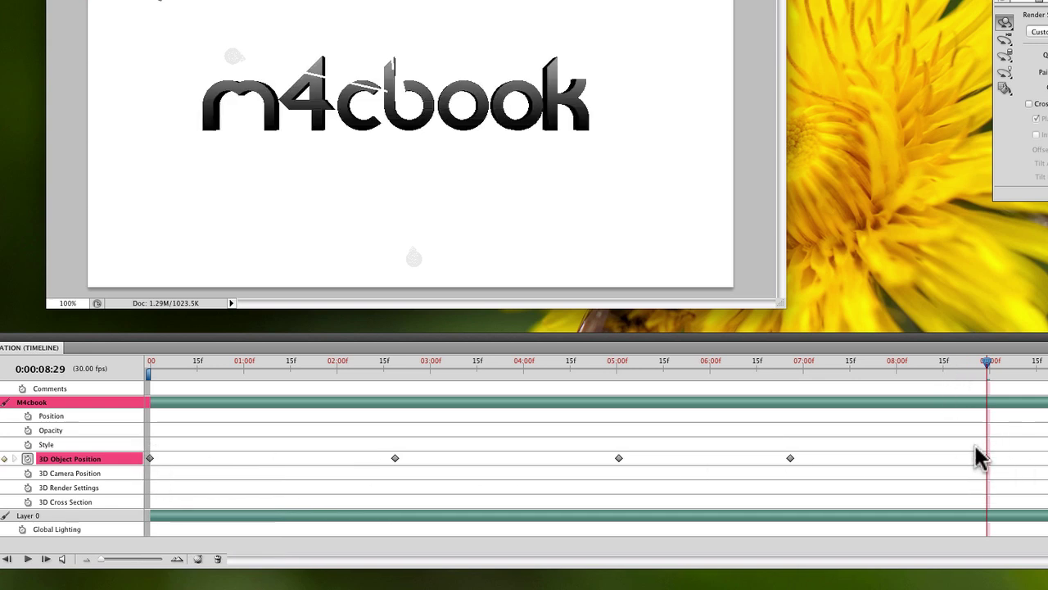
# Scrub through the timeline and play the animation to review the rotation across all keyframes
pyautogui.moveTo(829, 358); pyautogui.dragTo(625, 368)
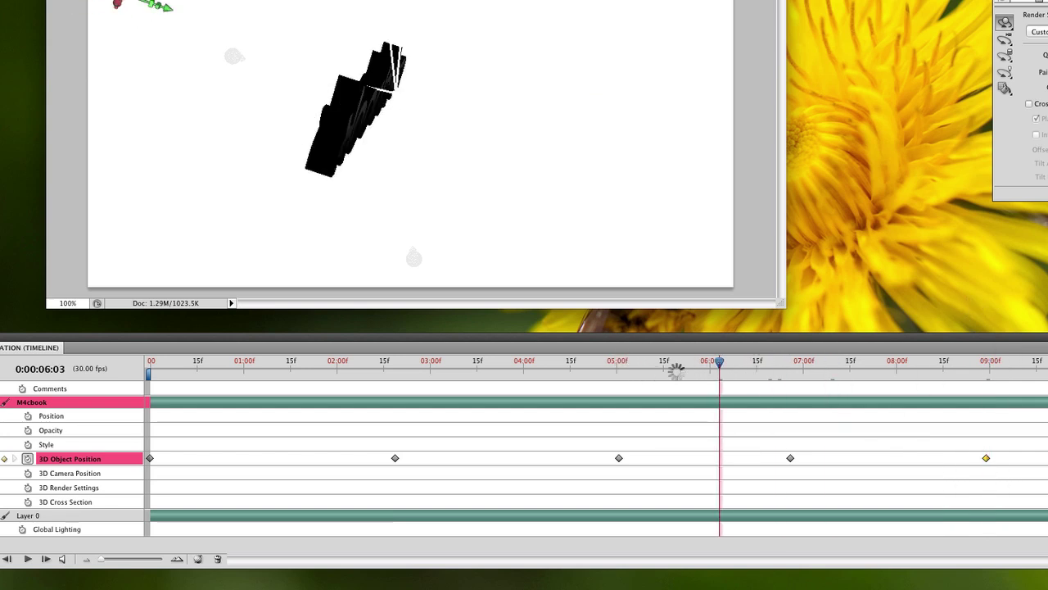
pyautogui.moveTo(771, 368); pyautogui.dragTo(1012, 379)
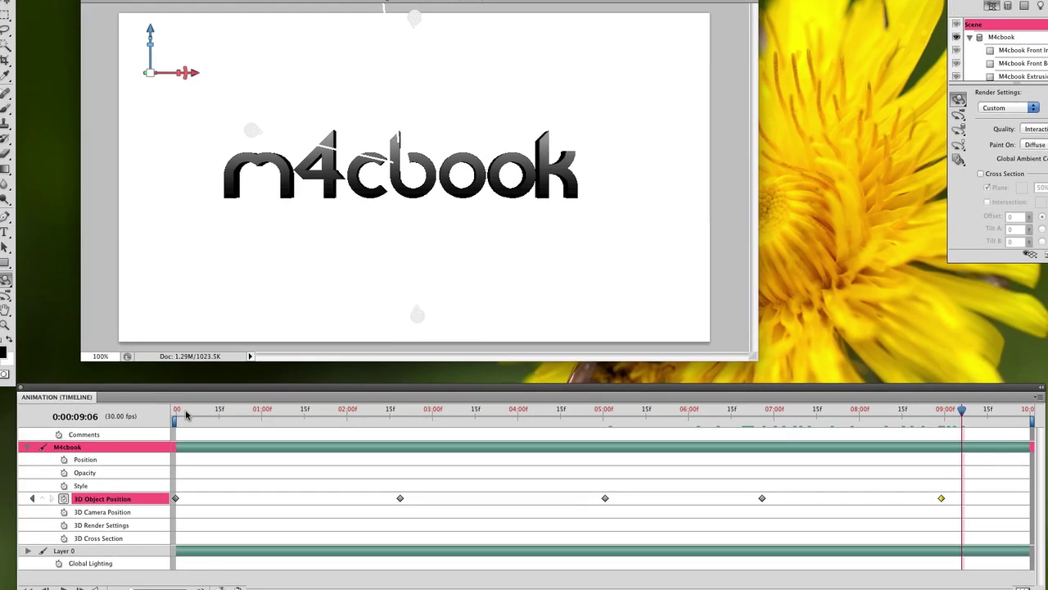
pyautogui.click(161, 366)
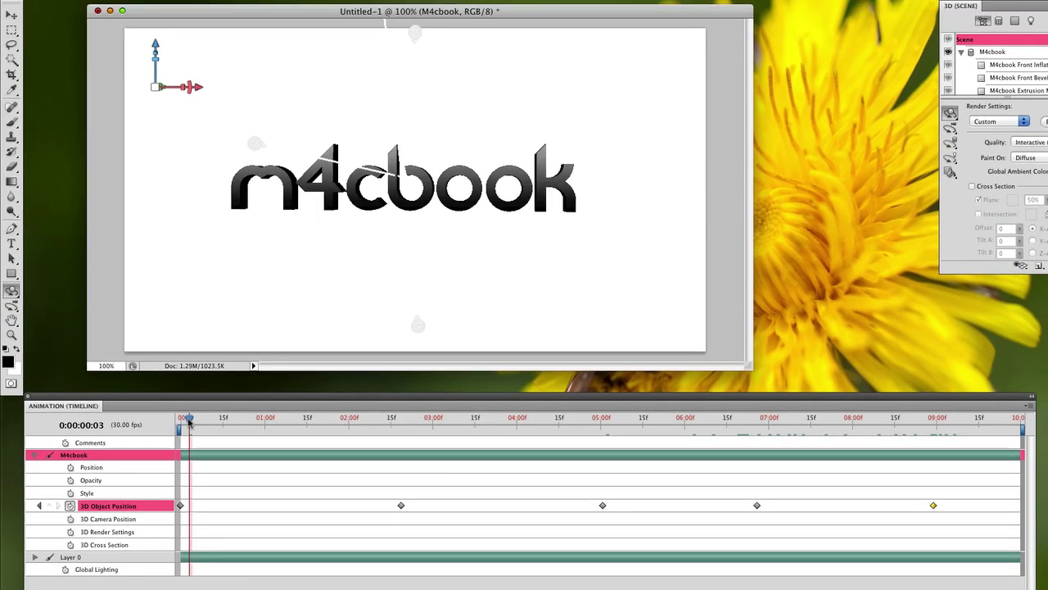
pyautogui.moveTo(187, 418); pyautogui.dragTo(587, 419)
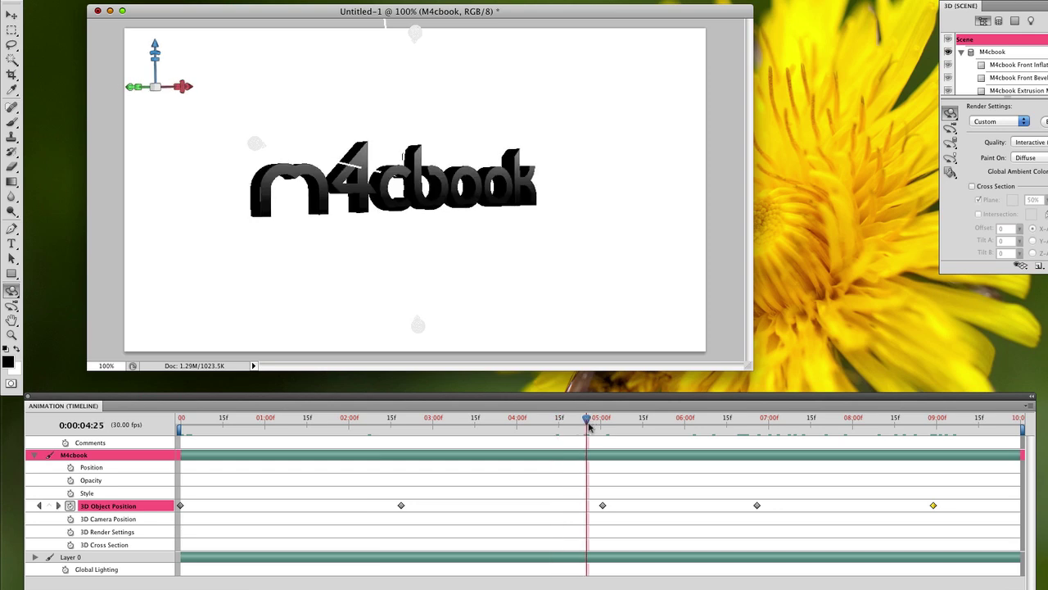
pyautogui.press('space')
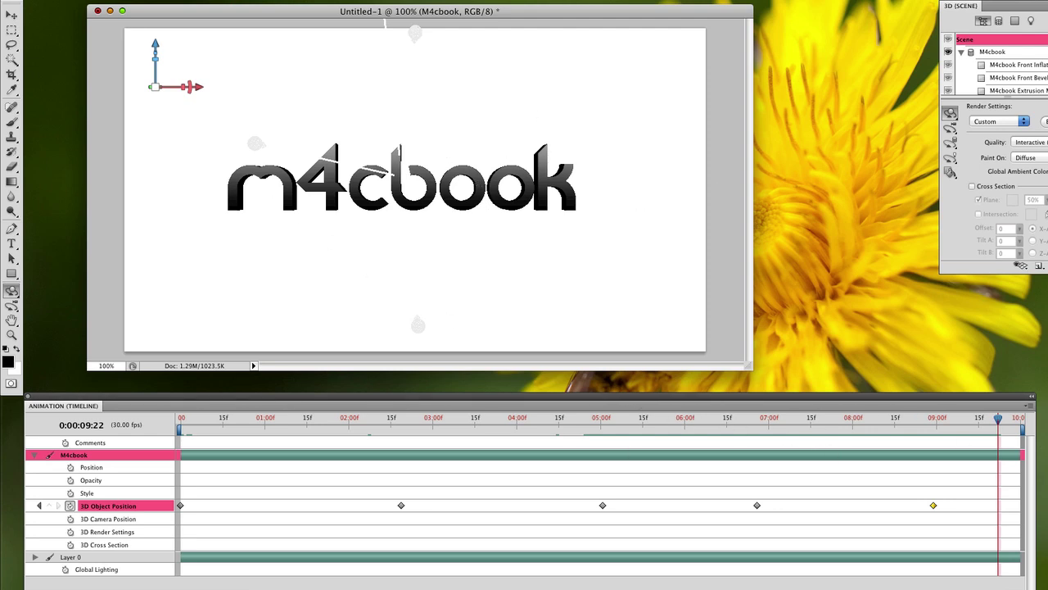
# Delete the white background layer, Layer 0
pyautogui.click(987, 424)
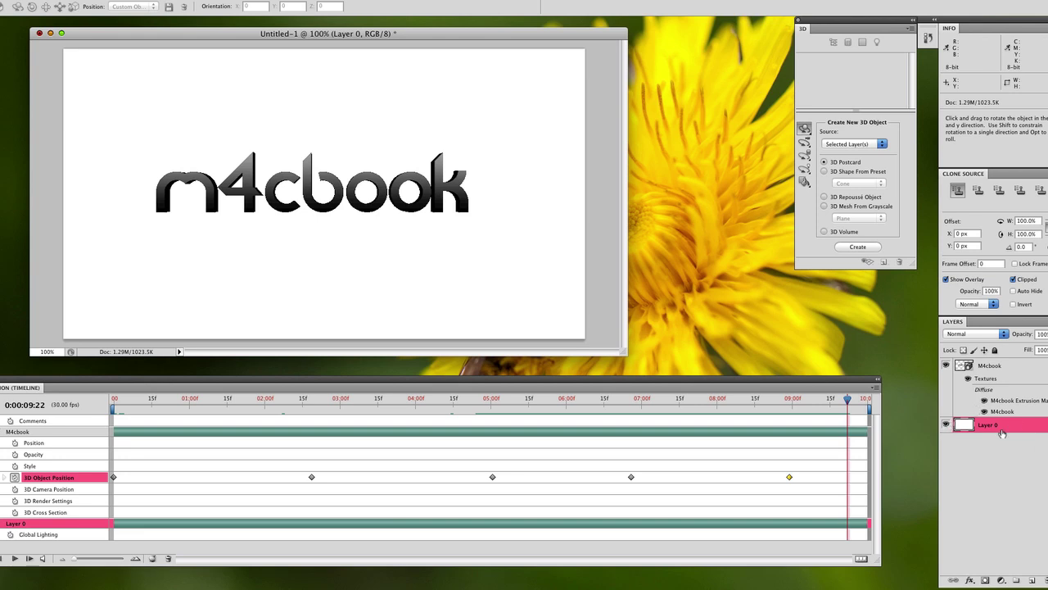
pyautogui.press('BackSpace')
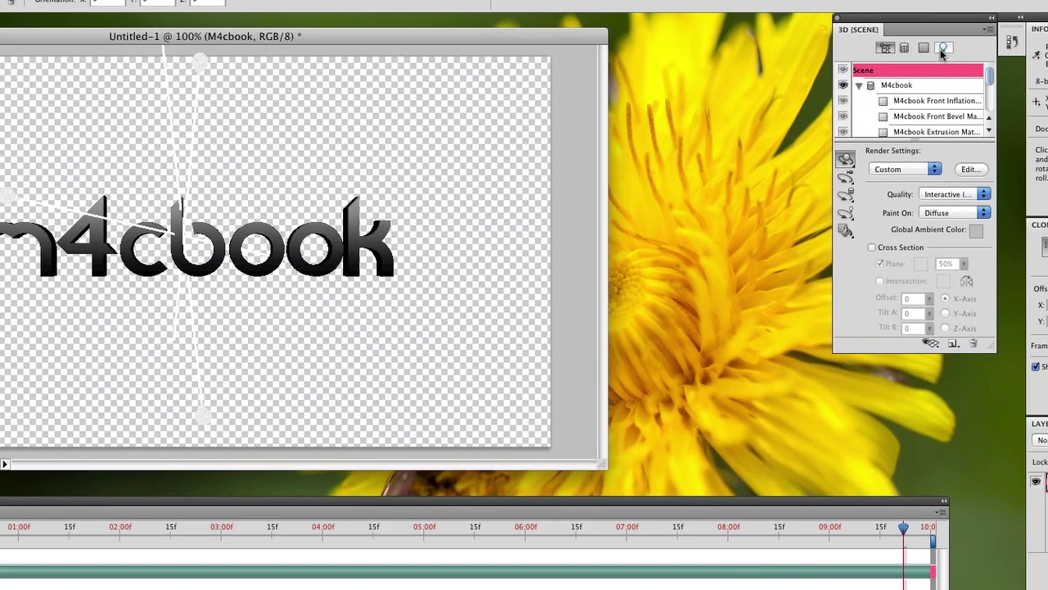
# Add a new spot light to the M4cbook 3D scene
pyautogui.click(877, 42)
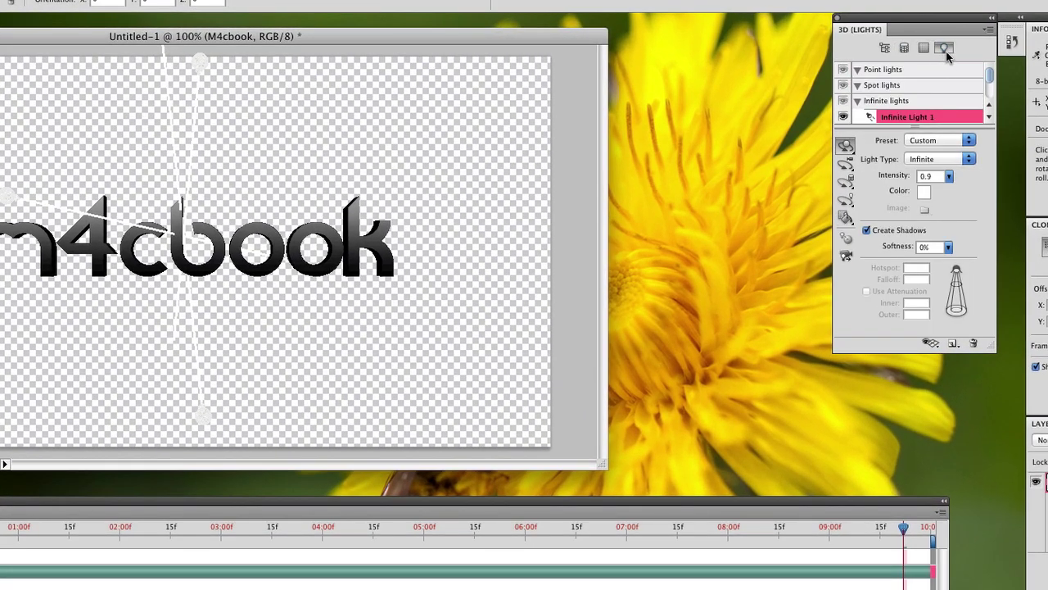
pyautogui.click(952, 345)
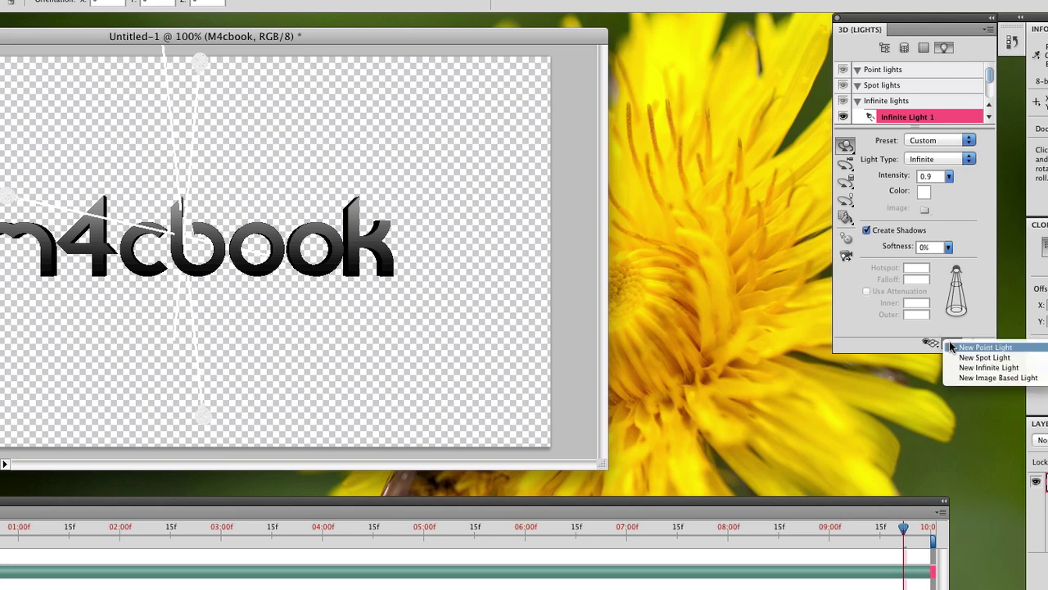
pyautogui.click(1019, 359)
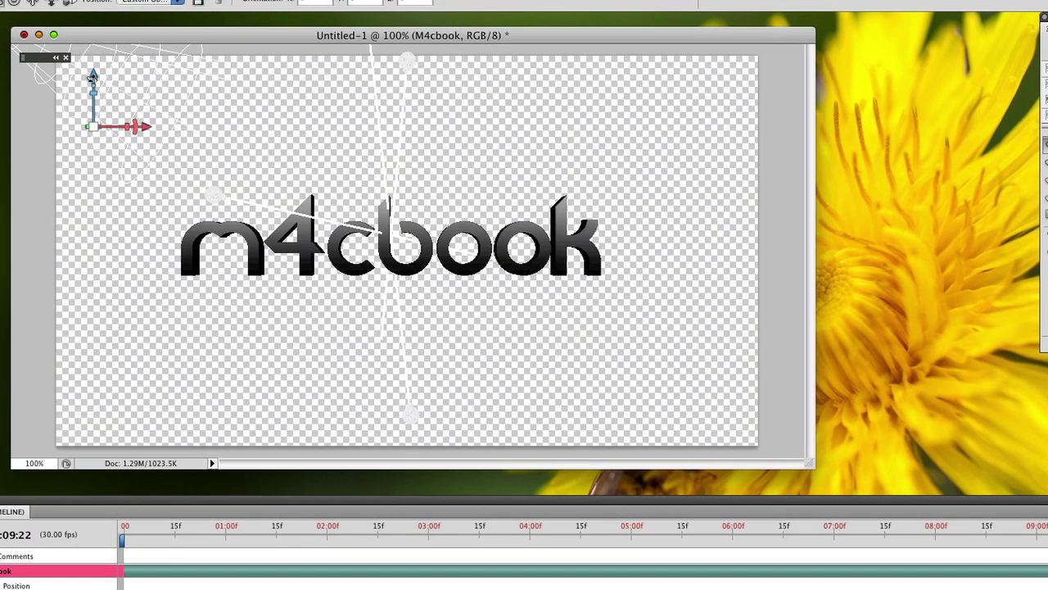
# Try tilting the m4cbook text with the 3D axis widget and undo the change
pyautogui.moveTo(92, 82); pyautogui.dragTo(93, 118)
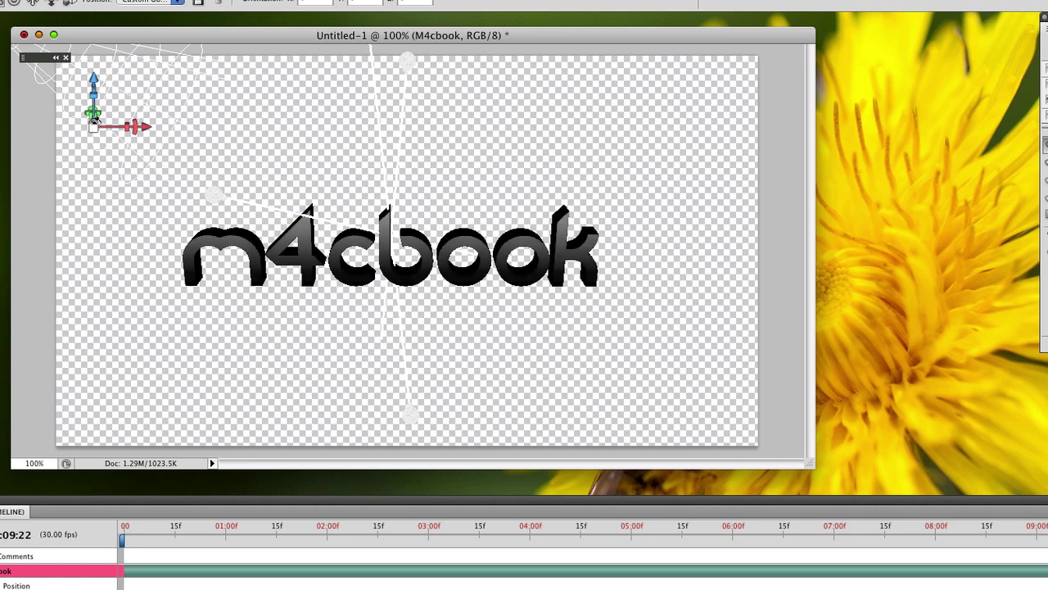
pyautogui.press('super+z')
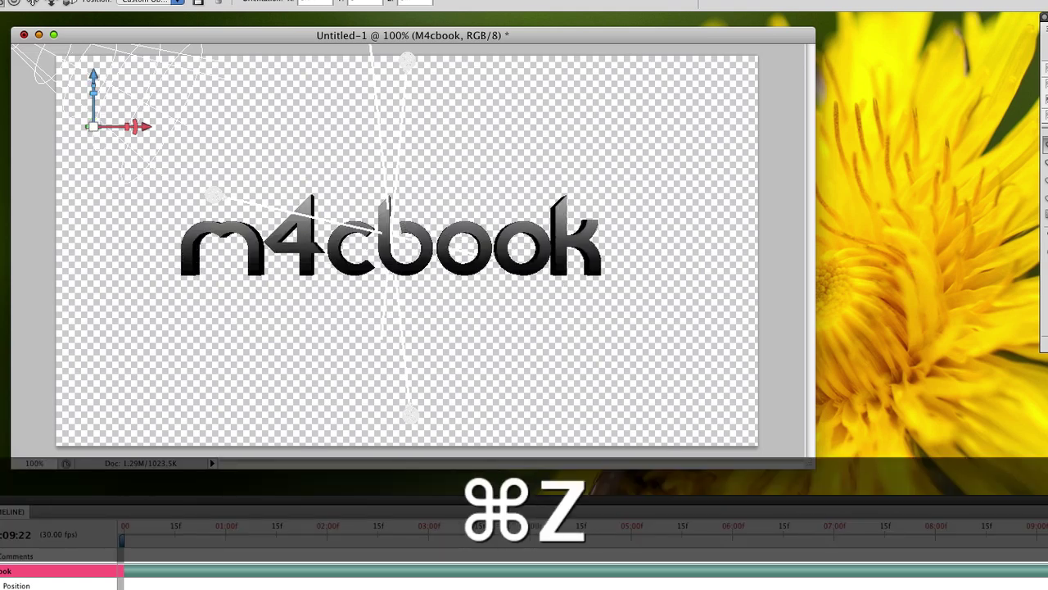
pyautogui.moveTo(74, 73)
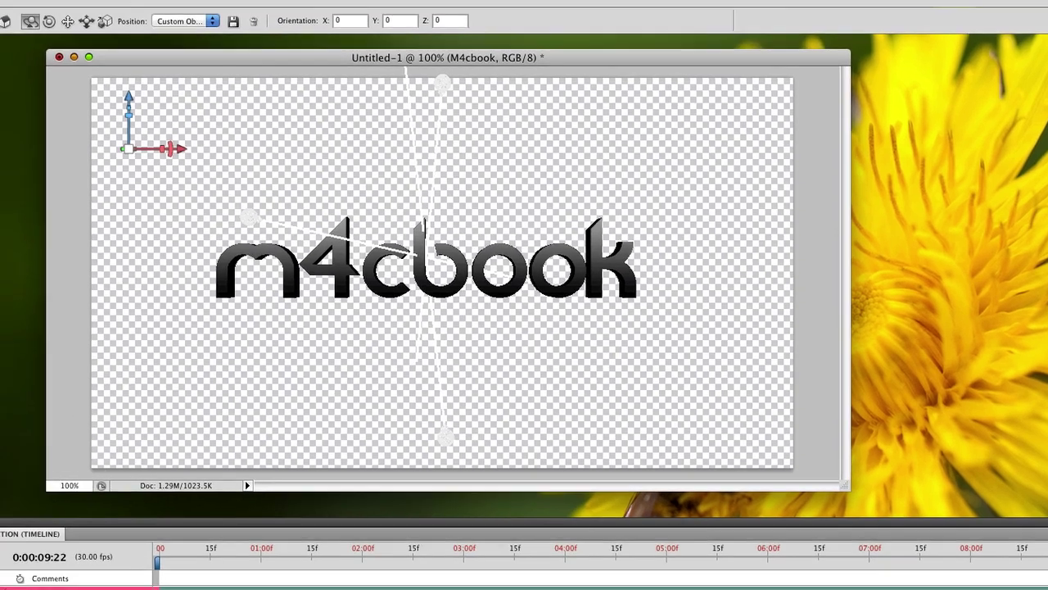
# Start exporting the animation as a rendered video and name the output file Rotatae TEXT.mov
pyautogui.click(126, 8)
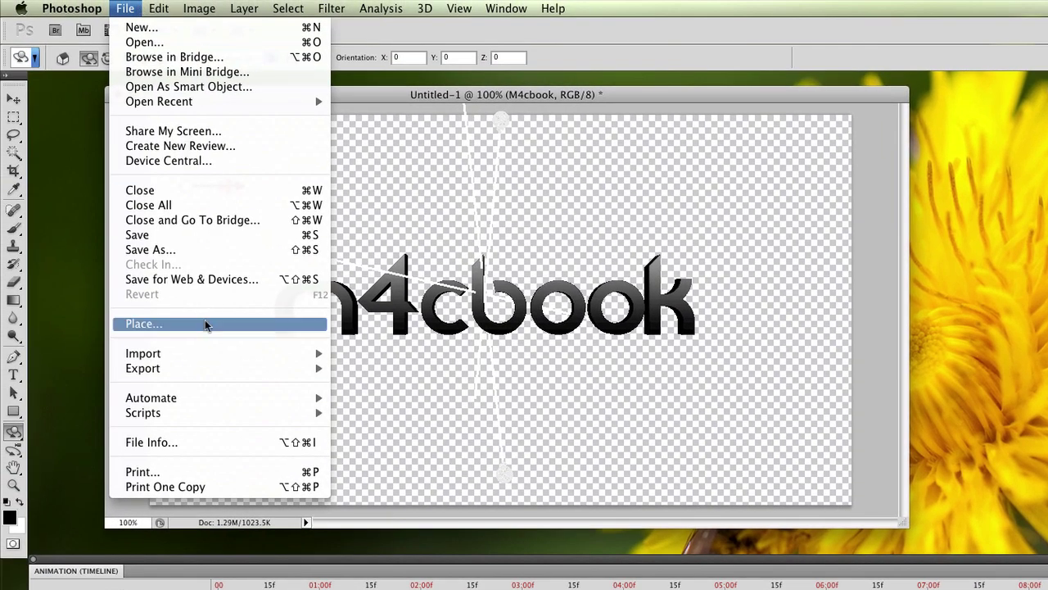
pyautogui.moveTo(233, 397)
pyautogui.moveTo(303, 370)
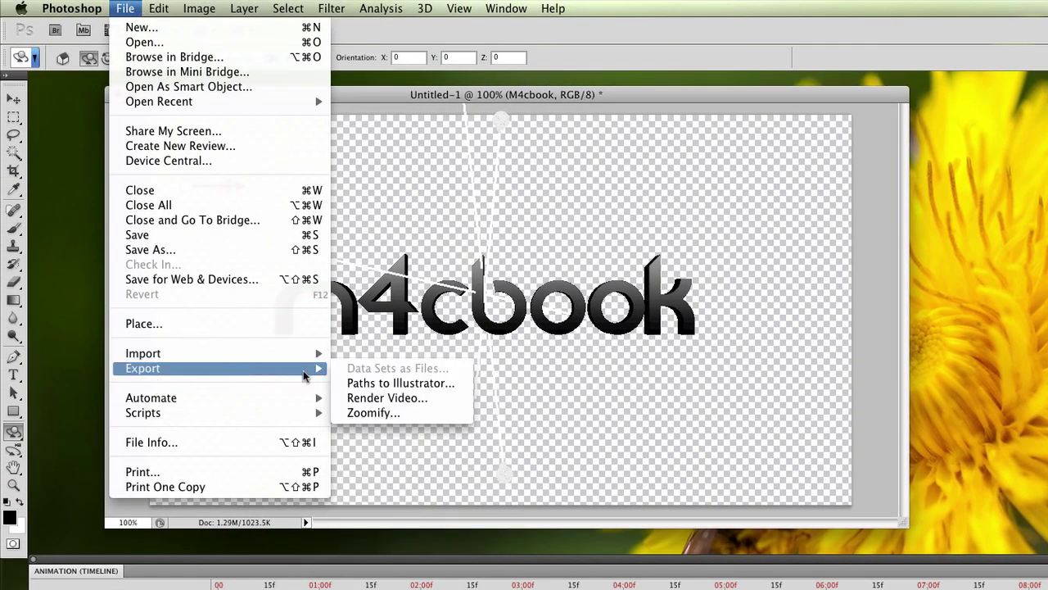
pyautogui.click(385, 400)
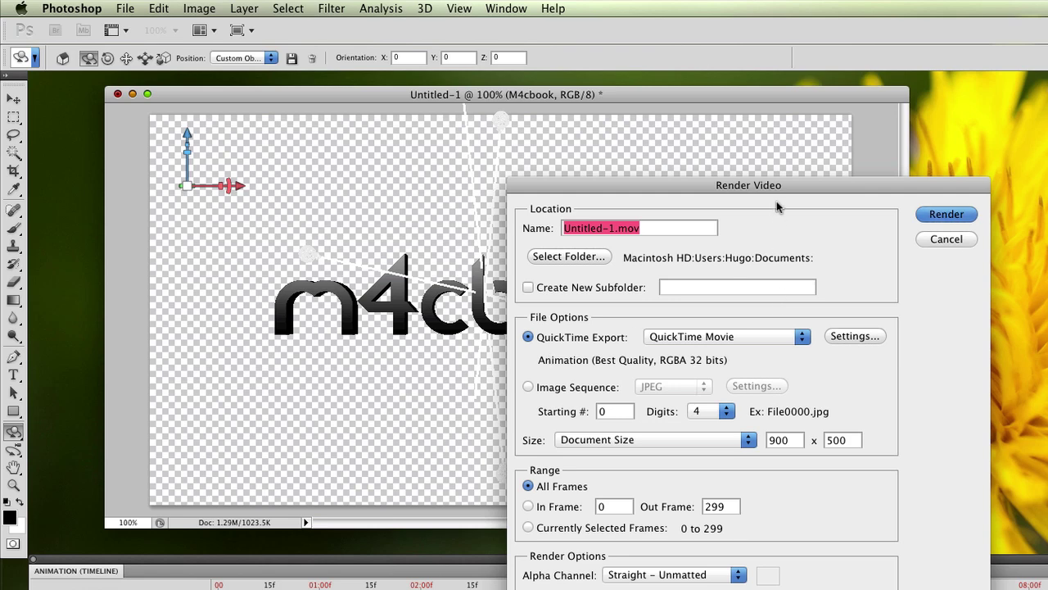
pyautogui.moveTo(785, 190); pyautogui.dragTo(905, 190)
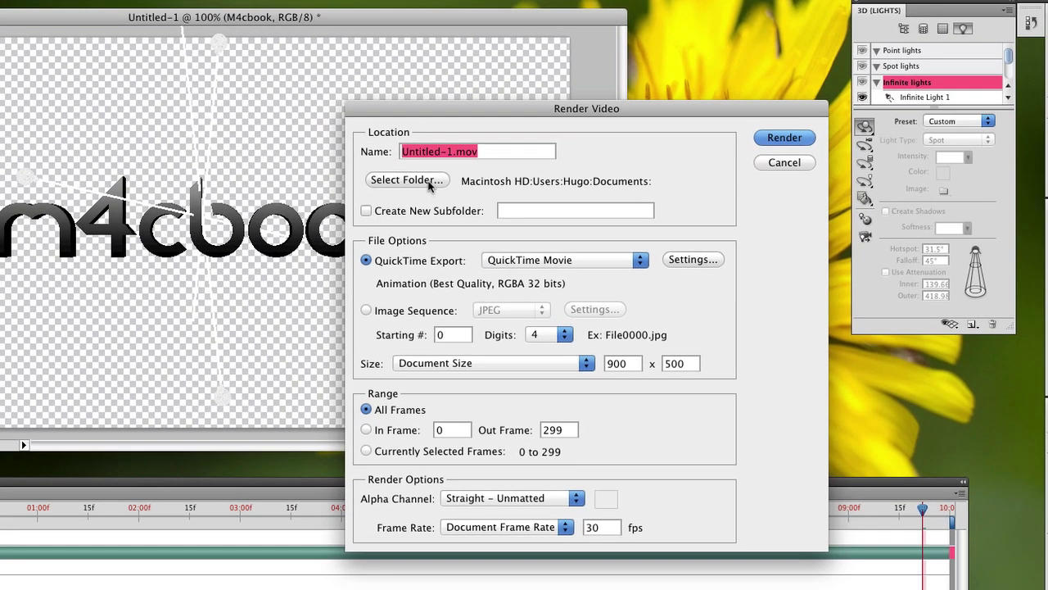
pyautogui.click(463, 153)
pyautogui.moveTo(454, 153); pyautogui.dragTo(345, 153)
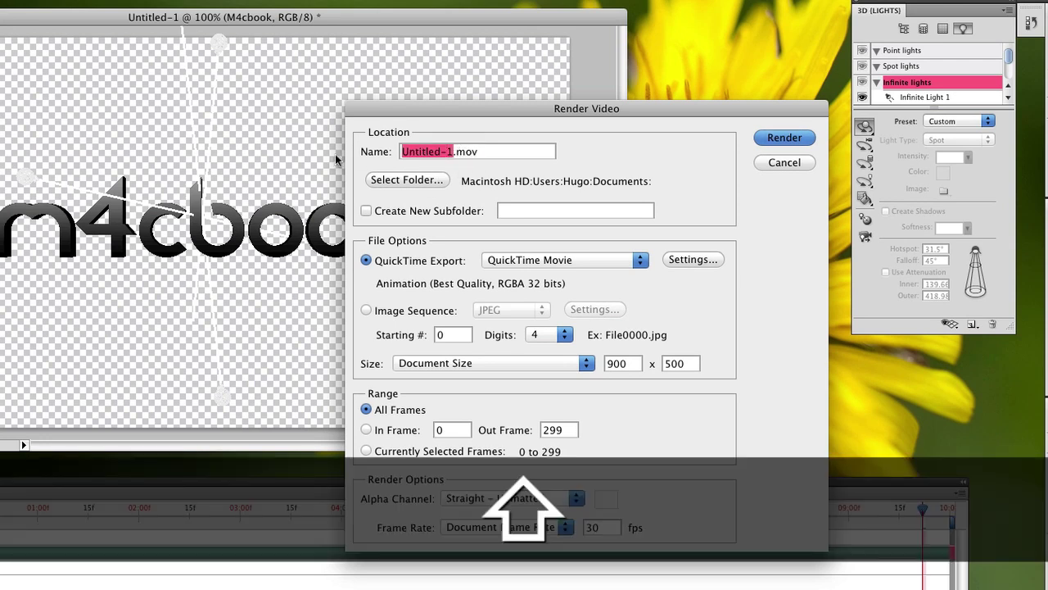
pyautogui.write('Rotata')
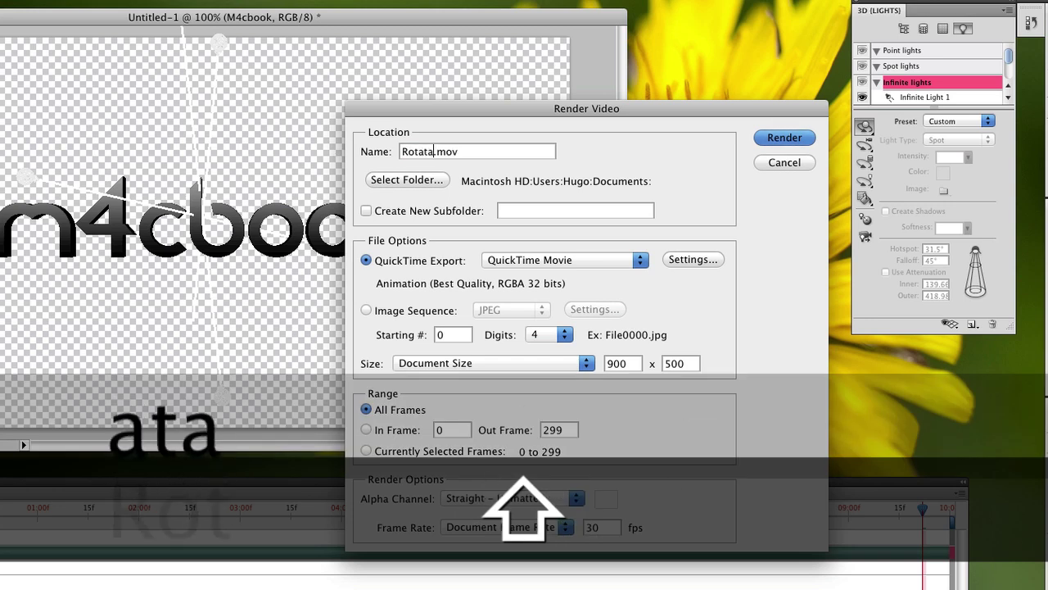
pyautogui.write('e TEXT')
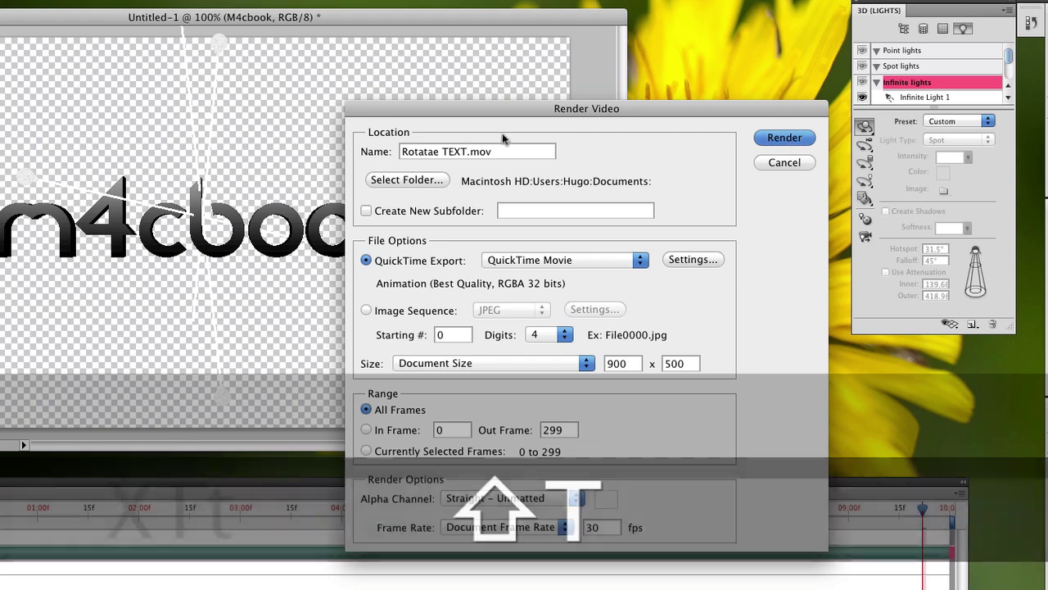
# Set the render folder to the Desktop
pyautogui.click(407, 179)
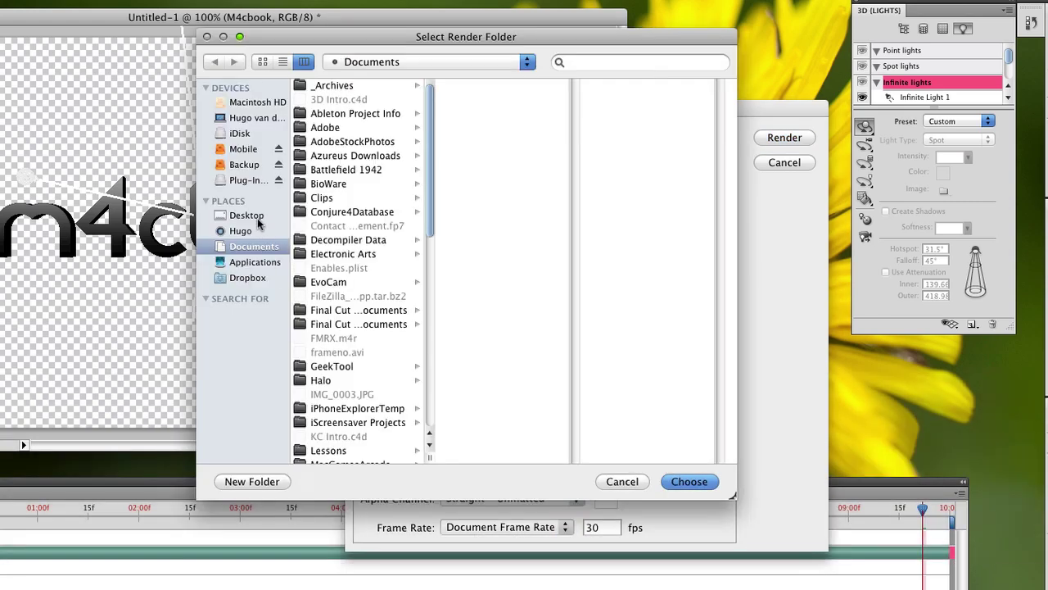
pyautogui.click(246, 215)
pyautogui.click(706, 482)
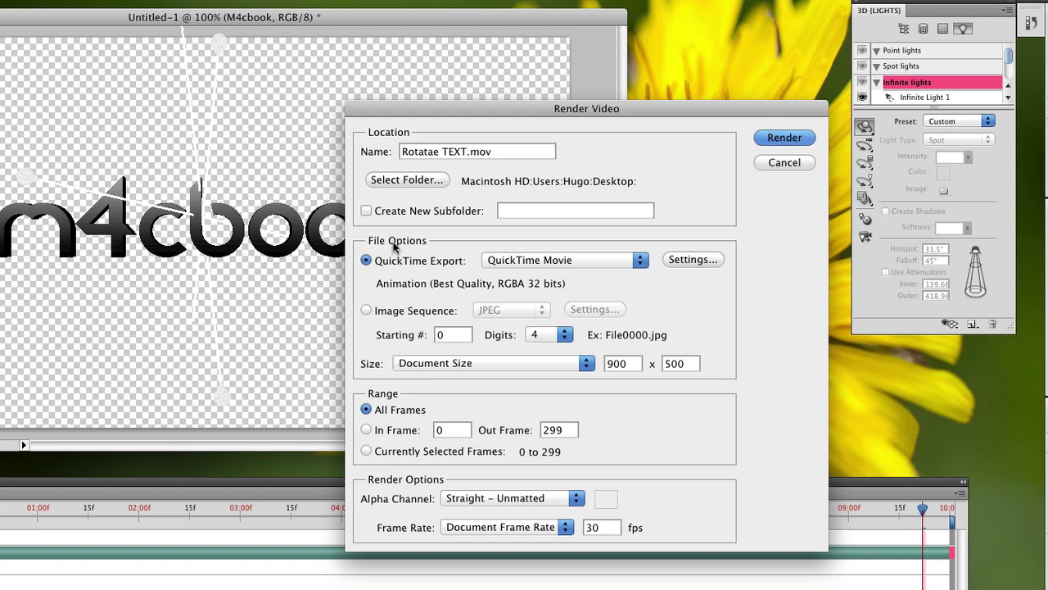
# Turn off sound in the movie settings of the QuickTime export
pyautogui.click(694, 260)
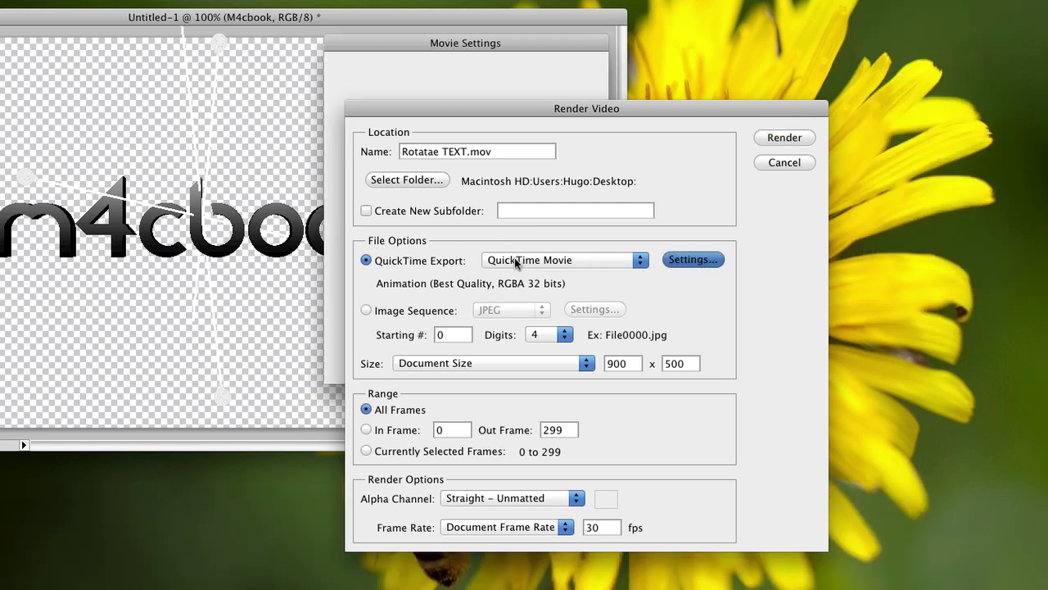
pyautogui.moveTo(562, 67); pyautogui.dragTo(596, 111)
pyautogui.click(593, 427)
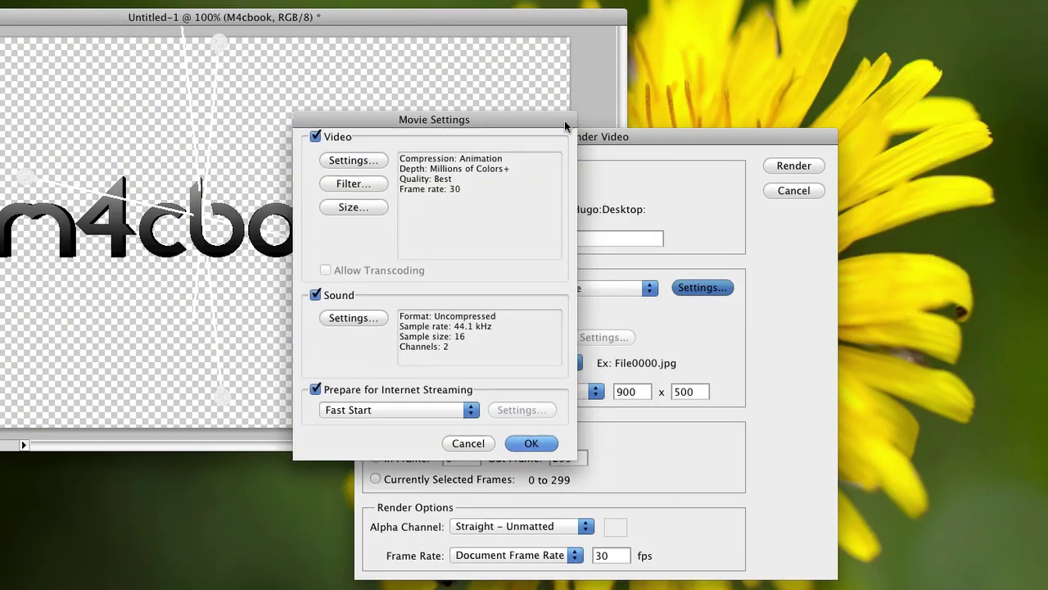
pyautogui.moveTo(565, 120); pyautogui.dragTo(542, 150)
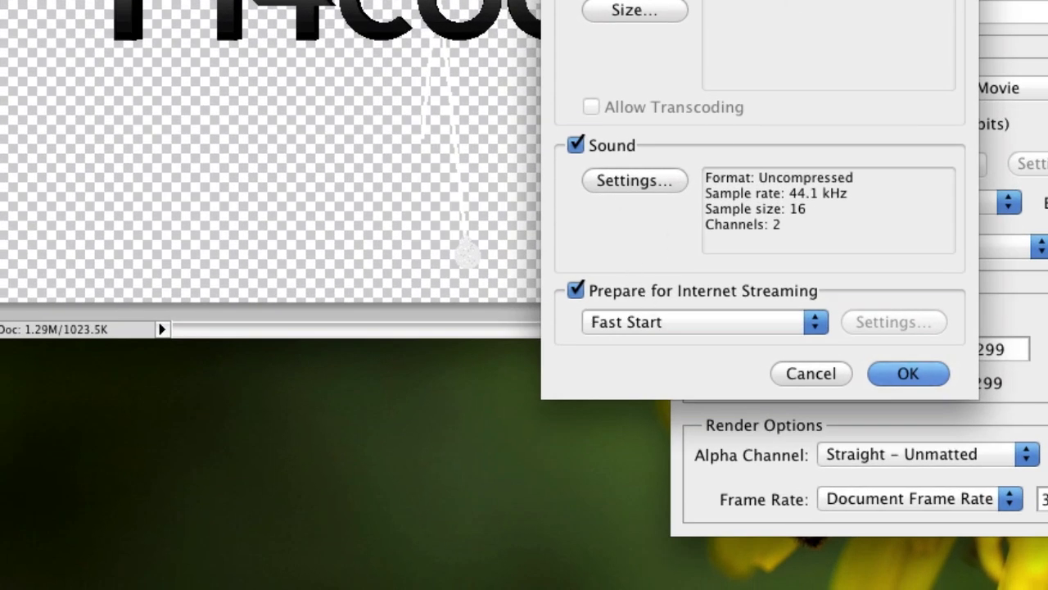
pyautogui.moveTo(799, 0); pyautogui.dragTo(683, 43)
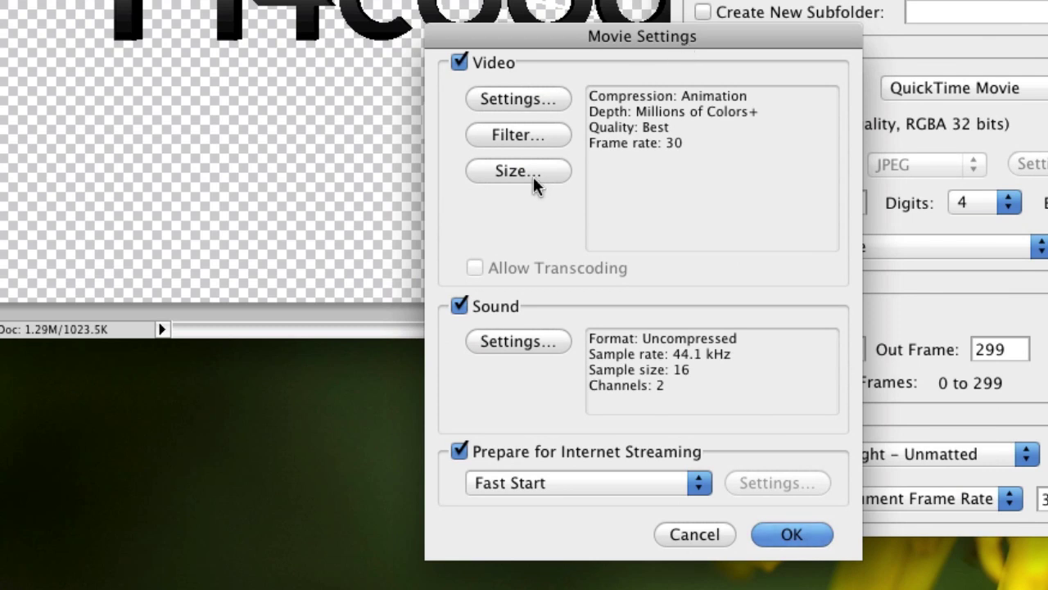
pyautogui.click(457, 304)
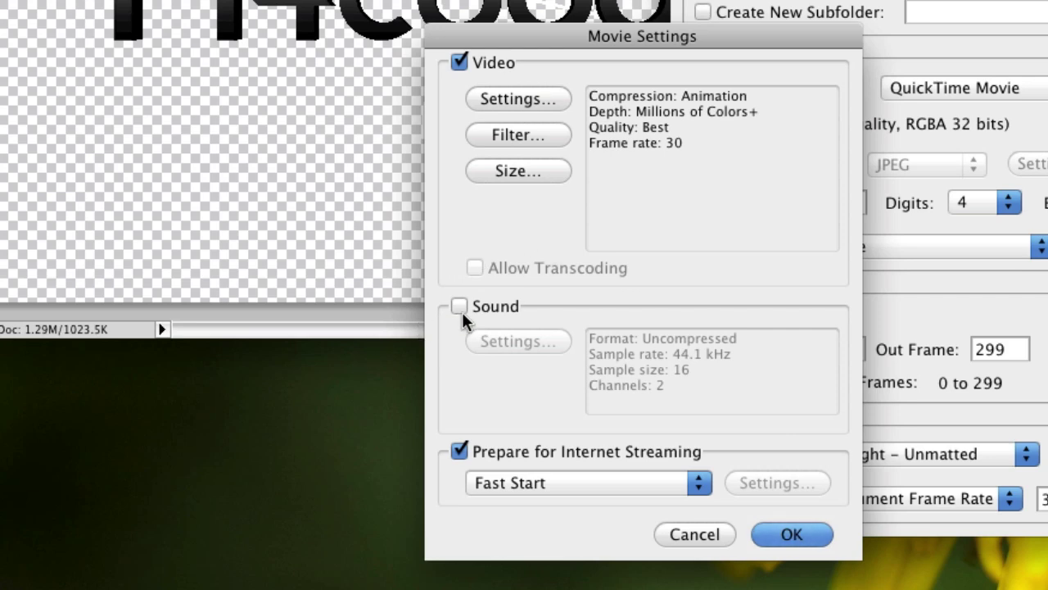
# Set the video compression type to H.264 with quality at Best
pyautogui.click(544, 104)
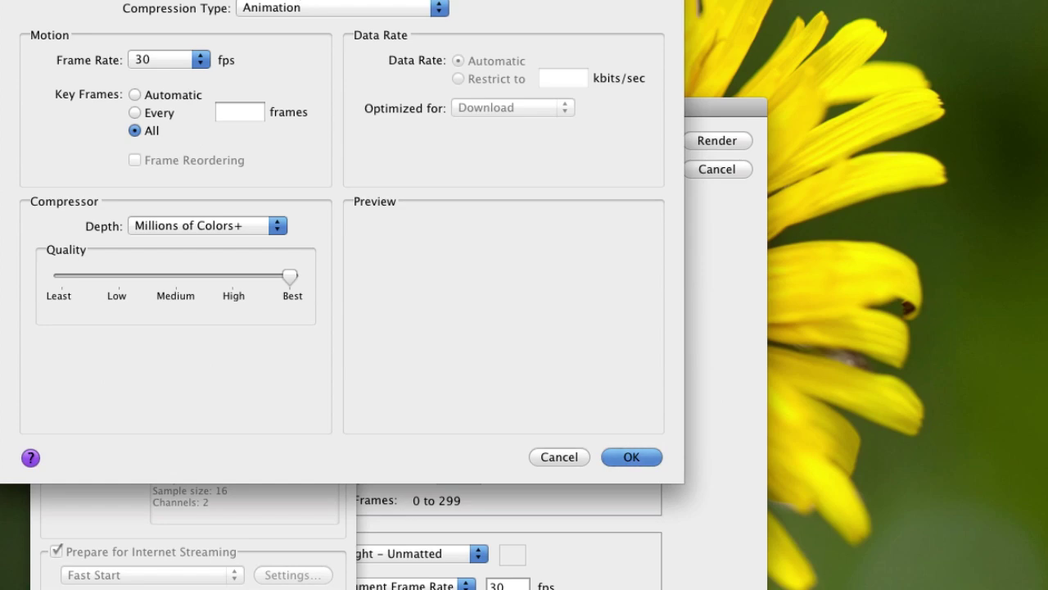
pyautogui.moveTo(327, 0); pyautogui.dragTo(530, 27)
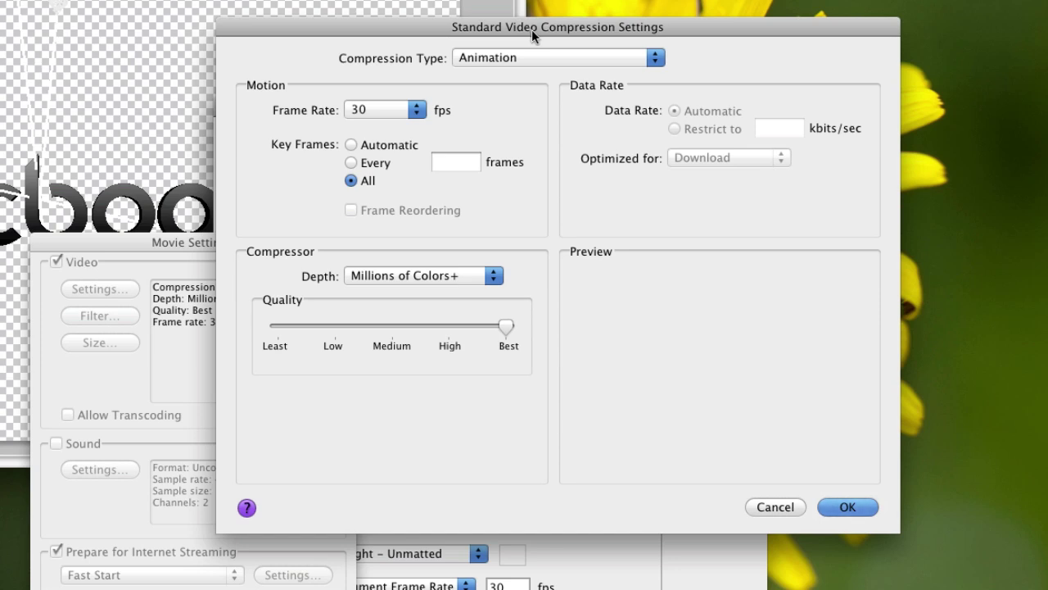
pyautogui.click(519, 58)
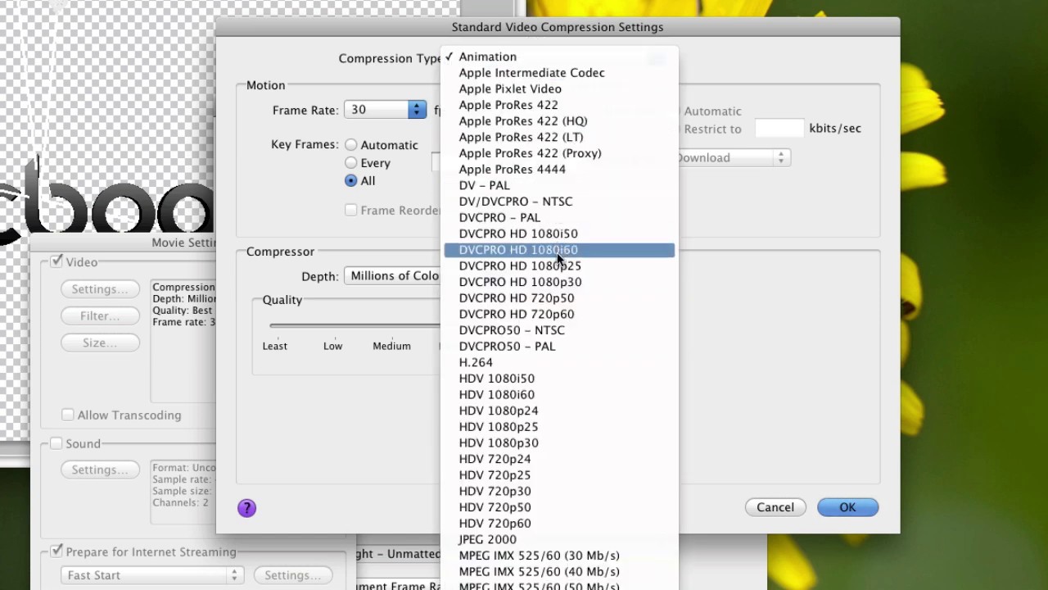
pyautogui.click(499, 367)
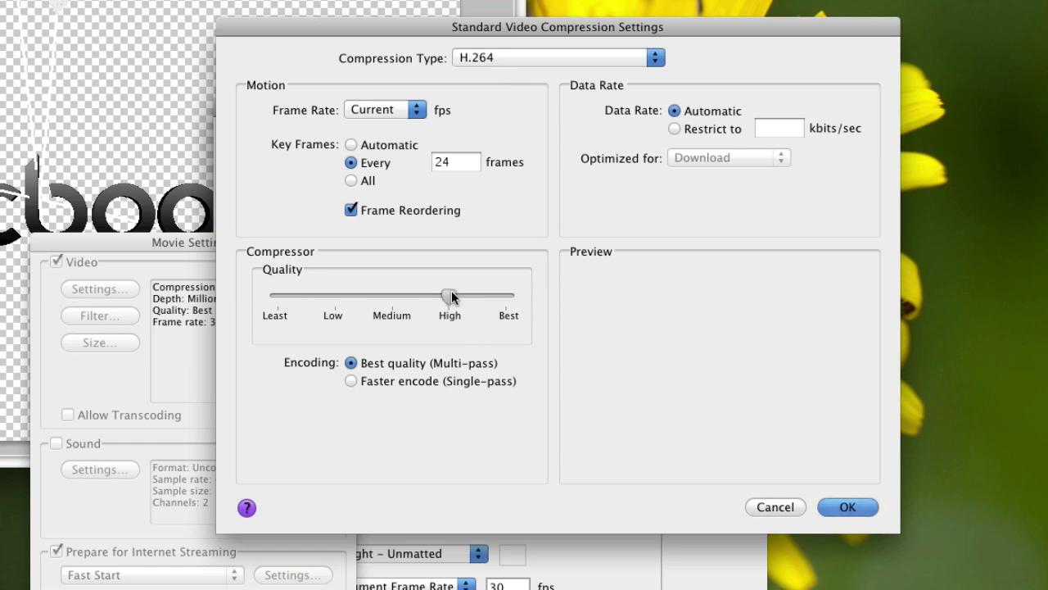
pyautogui.moveTo(450, 295); pyautogui.dragTo(537, 301)
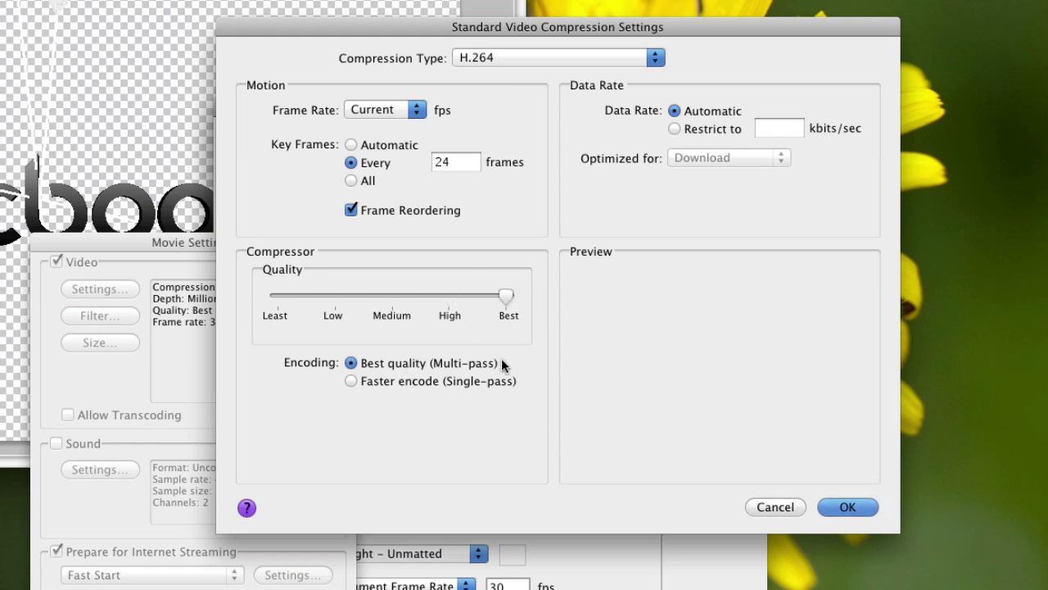
# Switch the compression type to Animation with quality at Best and accept the video compression settings
pyautogui.click(523, 51)
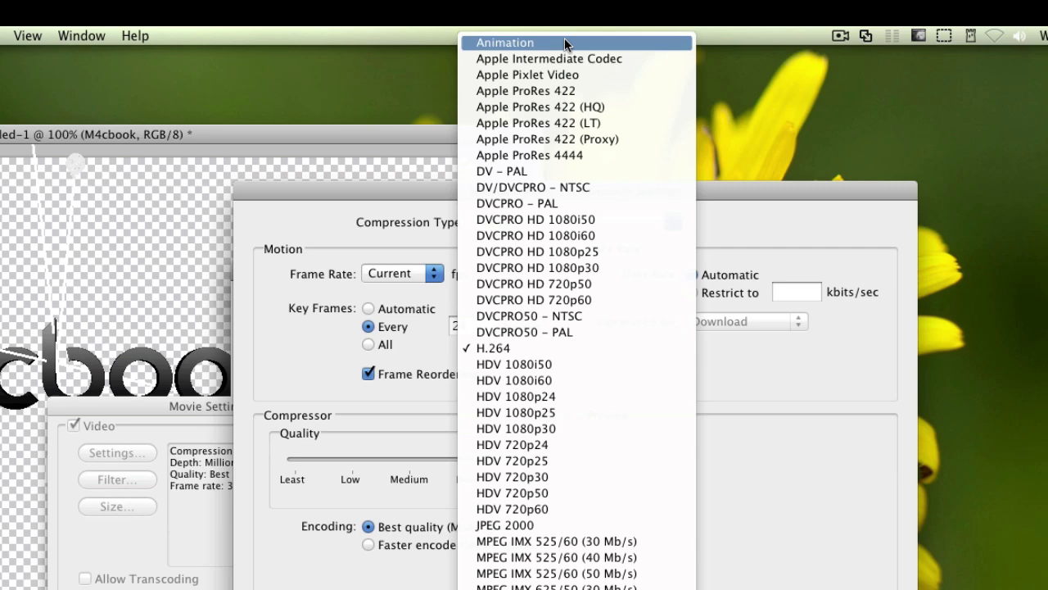
pyautogui.click(564, 43)
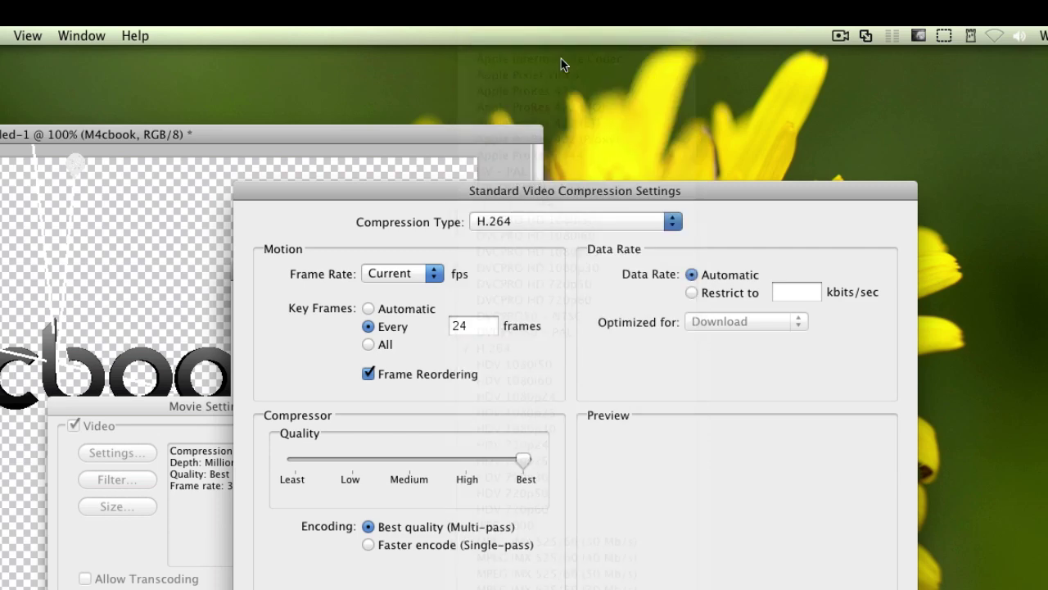
pyautogui.moveTo(567, 183); pyautogui.dragTo(578, 176)
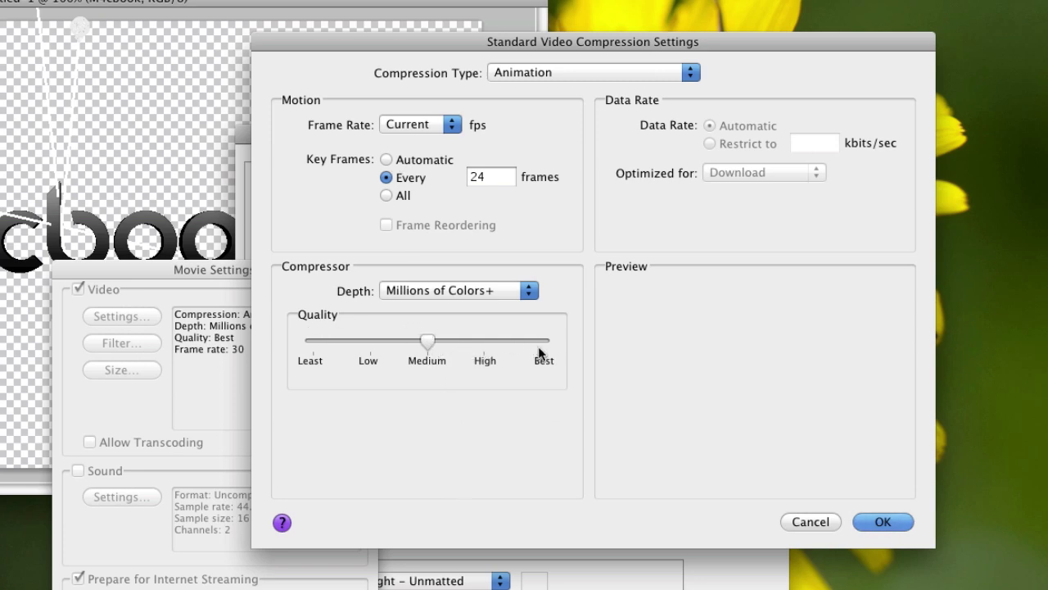
pyautogui.moveTo(458, 338); pyautogui.dragTo(585, 345)
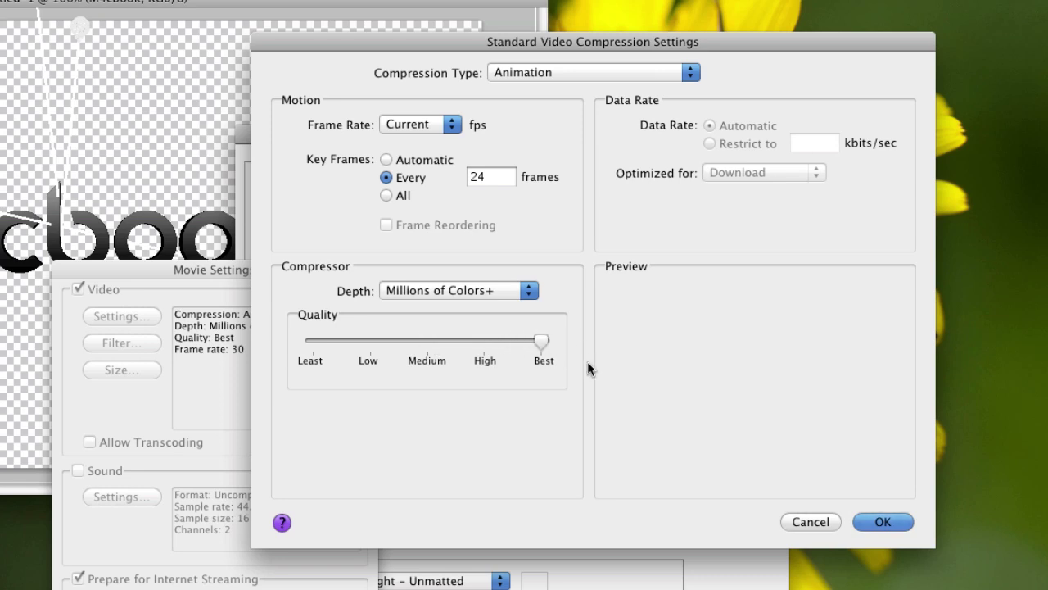
pyautogui.click(883, 524)
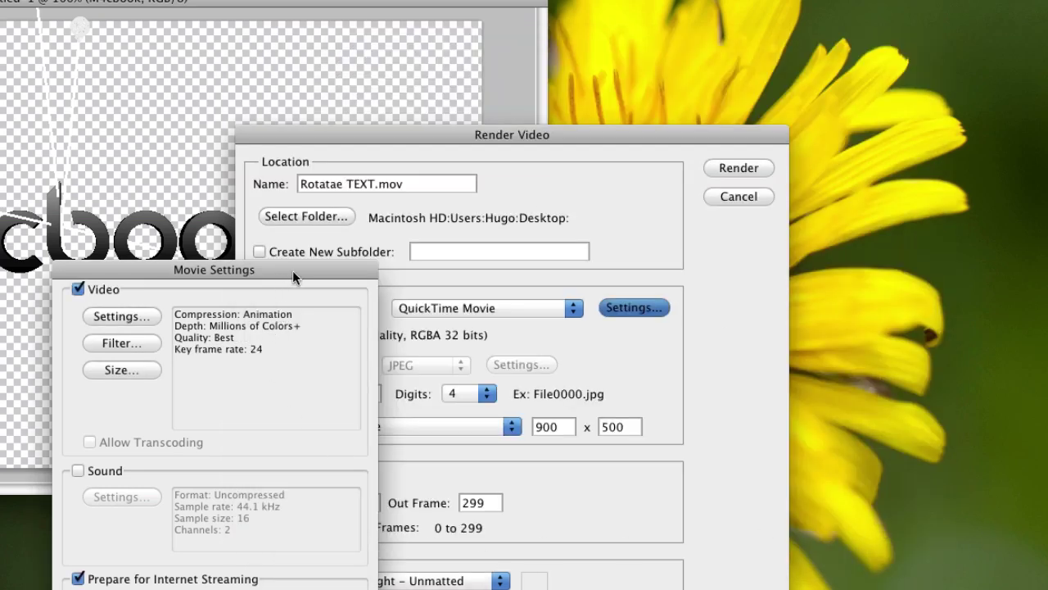
# Keep Fast Start as the internet streaming option and accept the movie settings
pyautogui.moveTo(292, 270); pyautogui.dragTo(496, 211)
pyautogui.moveTo(656, 123); pyautogui.dragTo(600, 138)
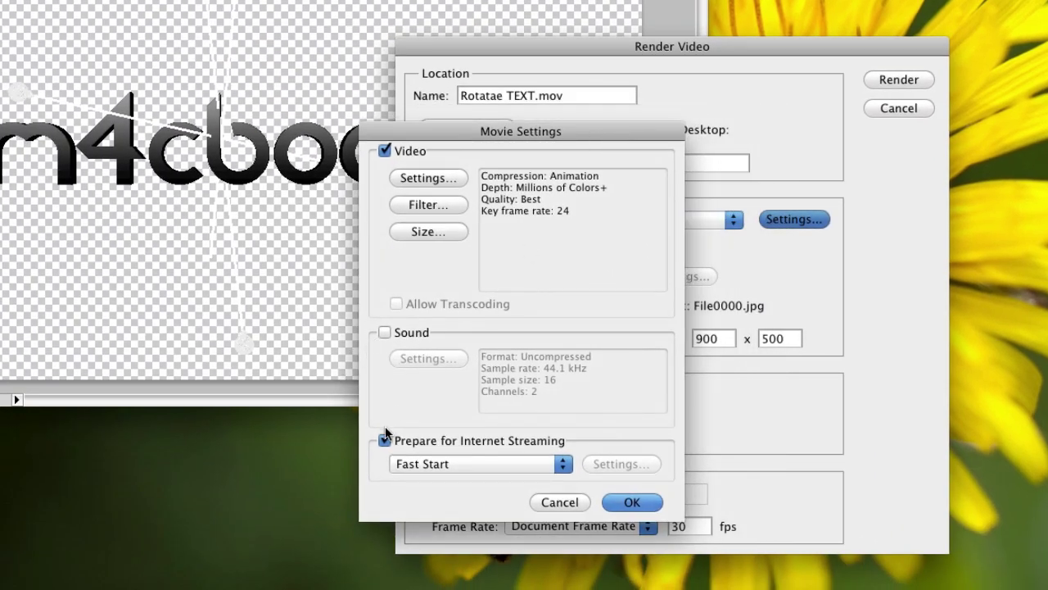
pyautogui.click(410, 464)
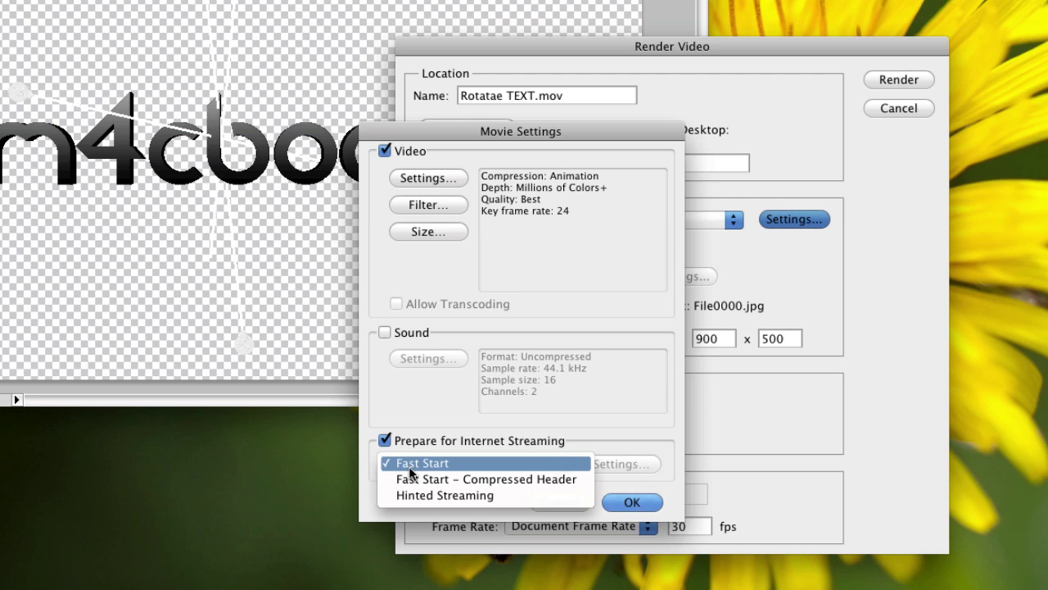
pyautogui.click(410, 467)
pyautogui.click(613, 503)
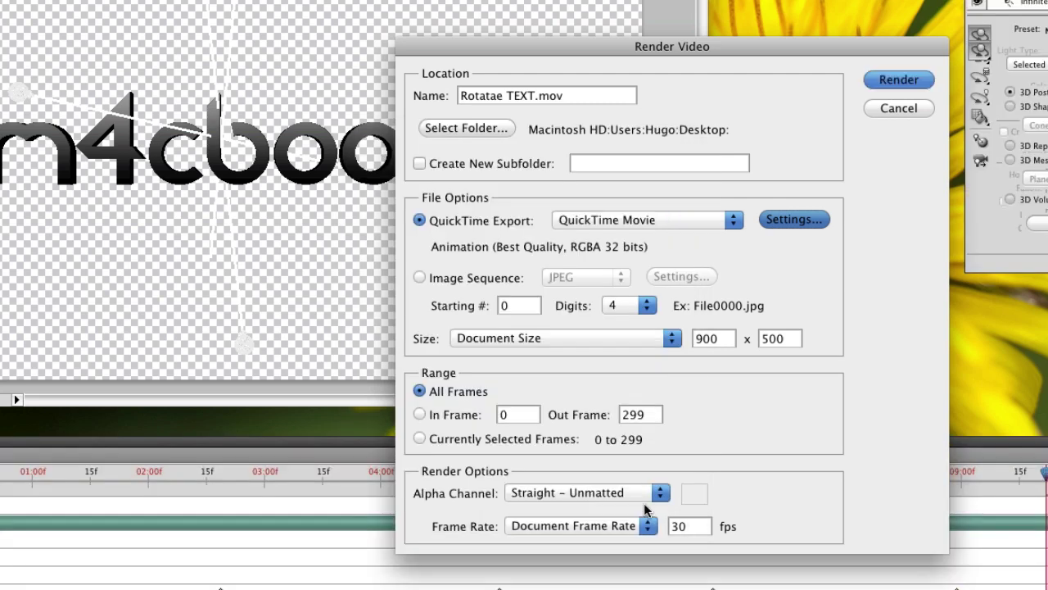
# Review the alpha channel options, keep Straight - Unmatted, and render the video
pyautogui.moveTo(712, 43); pyautogui.dragTo(739, 108)
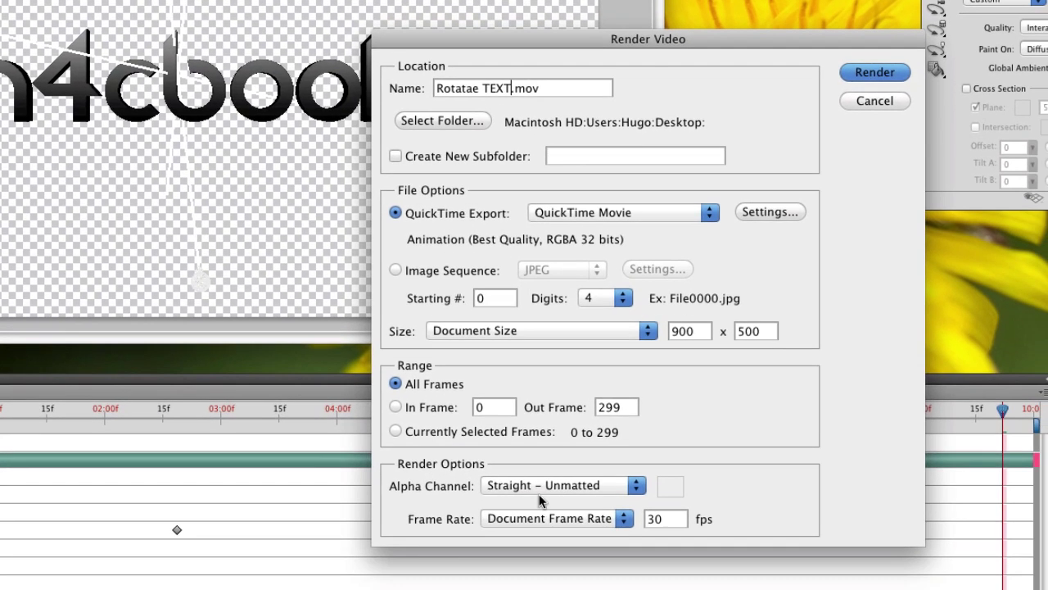
pyautogui.click(585, 549)
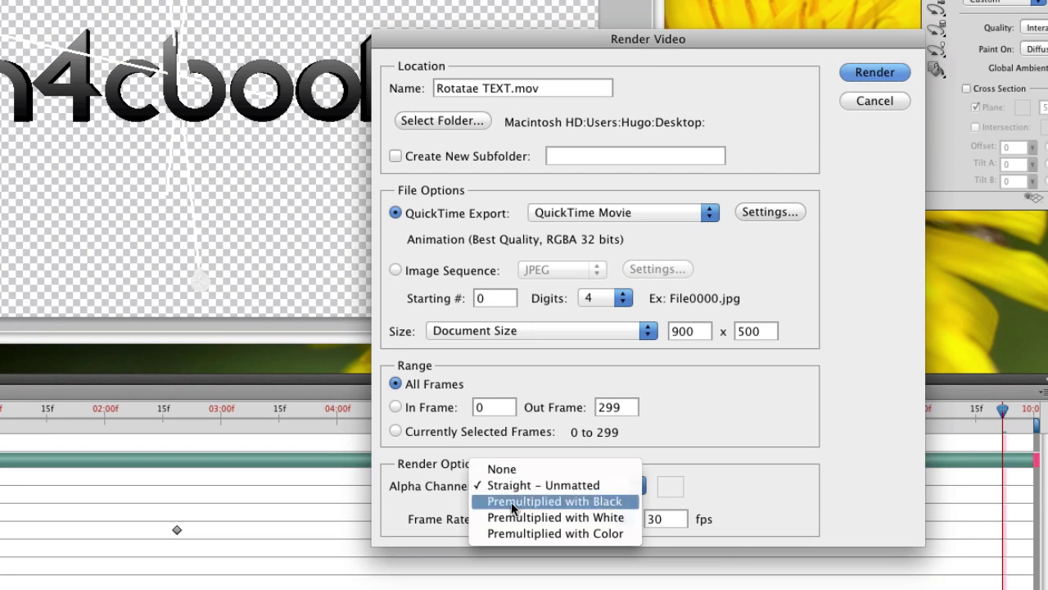
pyautogui.click(441, 495)
pyautogui.click(598, 488)
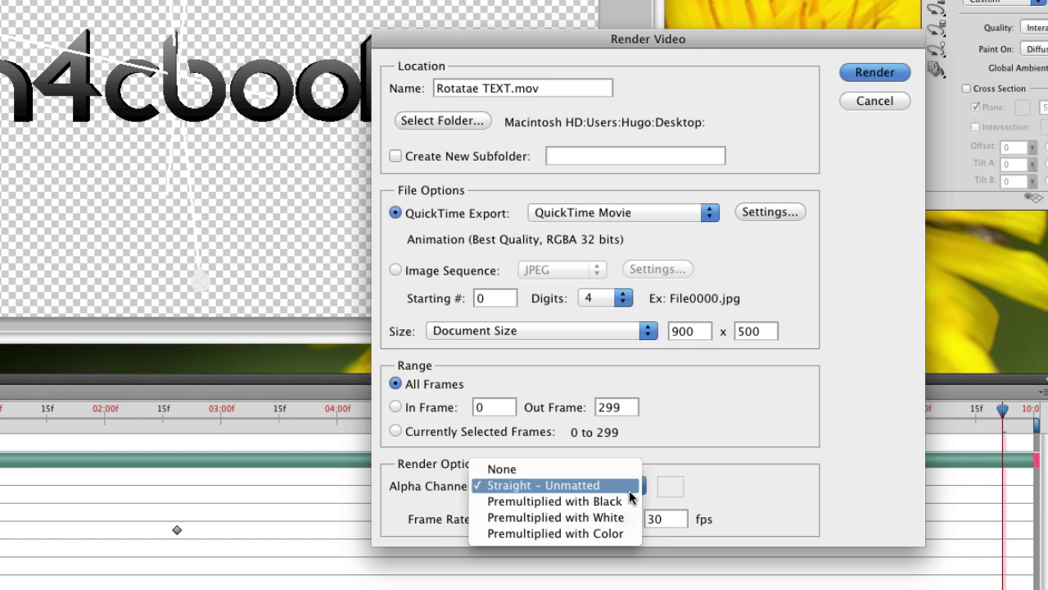
pyautogui.click(747, 485)
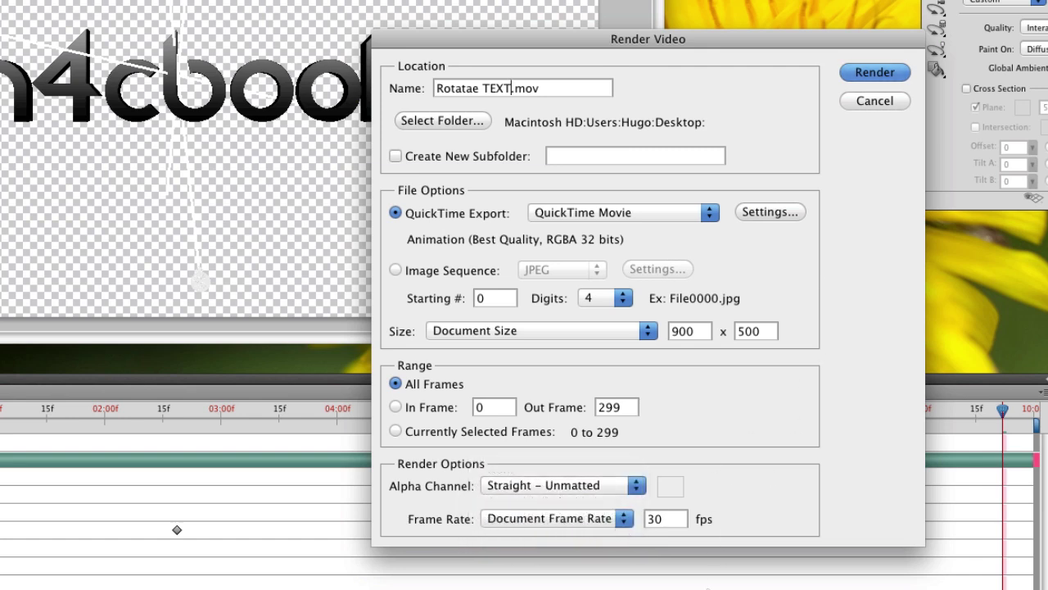
pyautogui.click(869, 72)
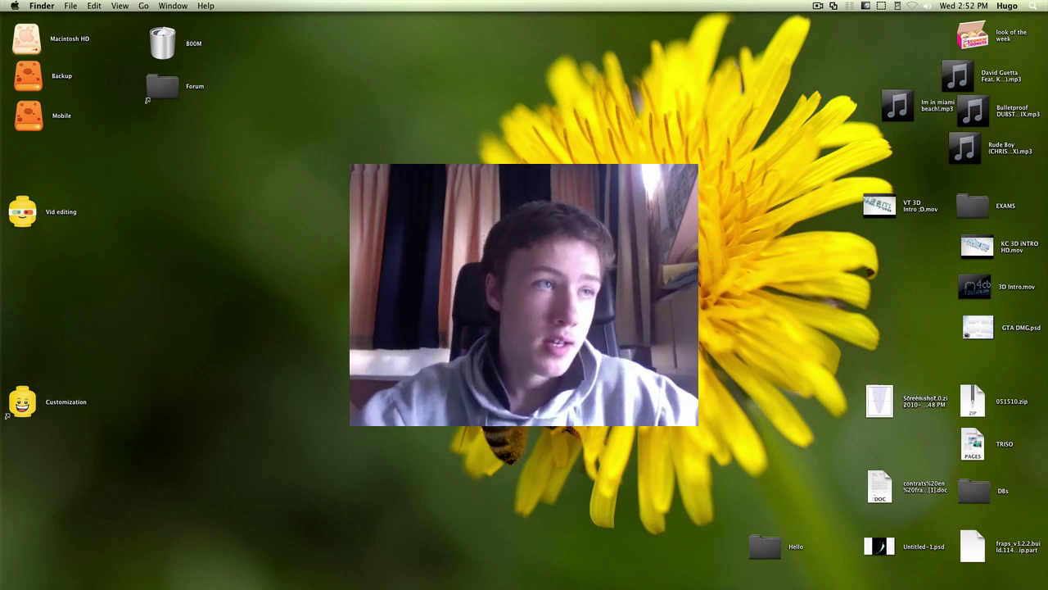
# Open the rendered Rotatae TEXT.mov from the desktop in QuickTime Player, review its playback, and close it
pyautogui.doubleClick(566, 247)
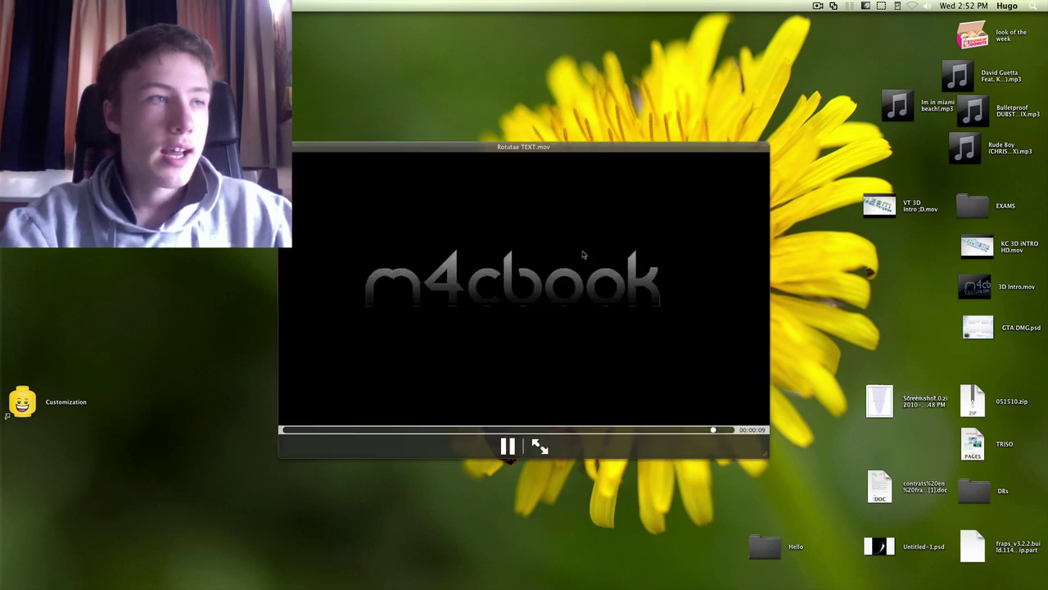
pyautogui.click(509, 447)
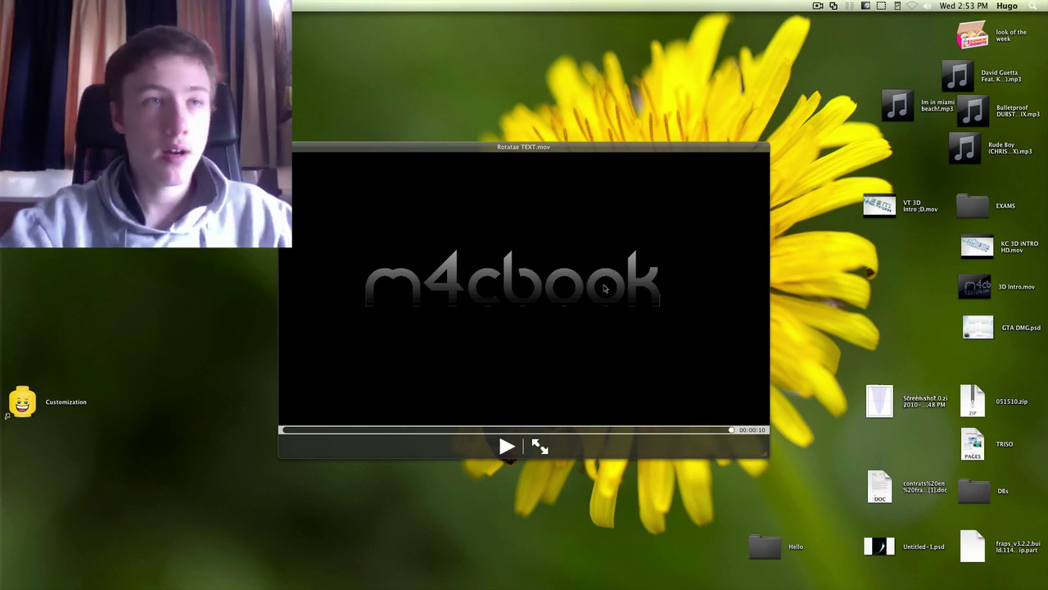
pyautogui.press('super+w')
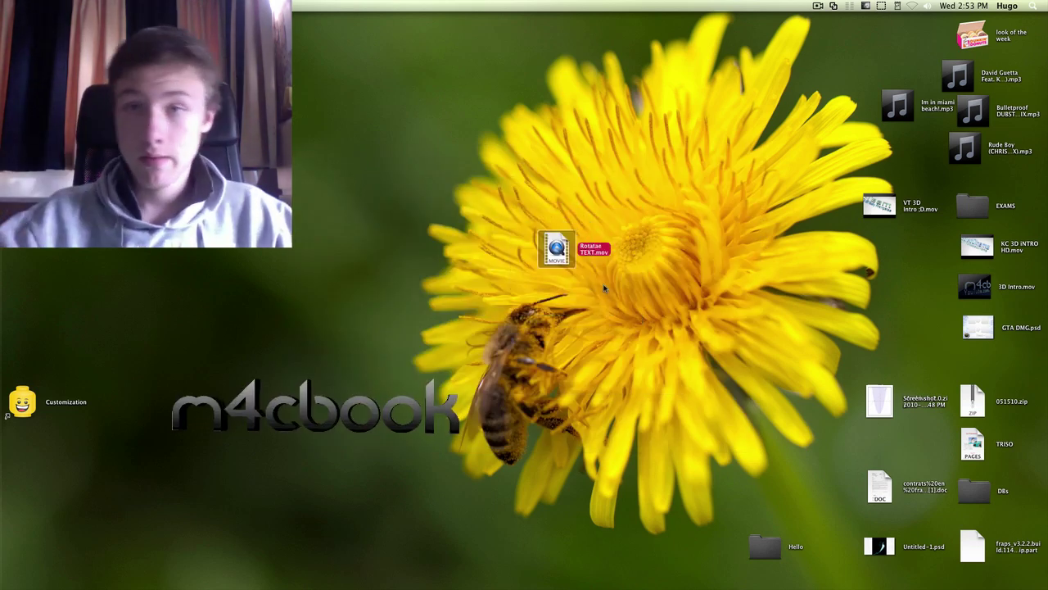